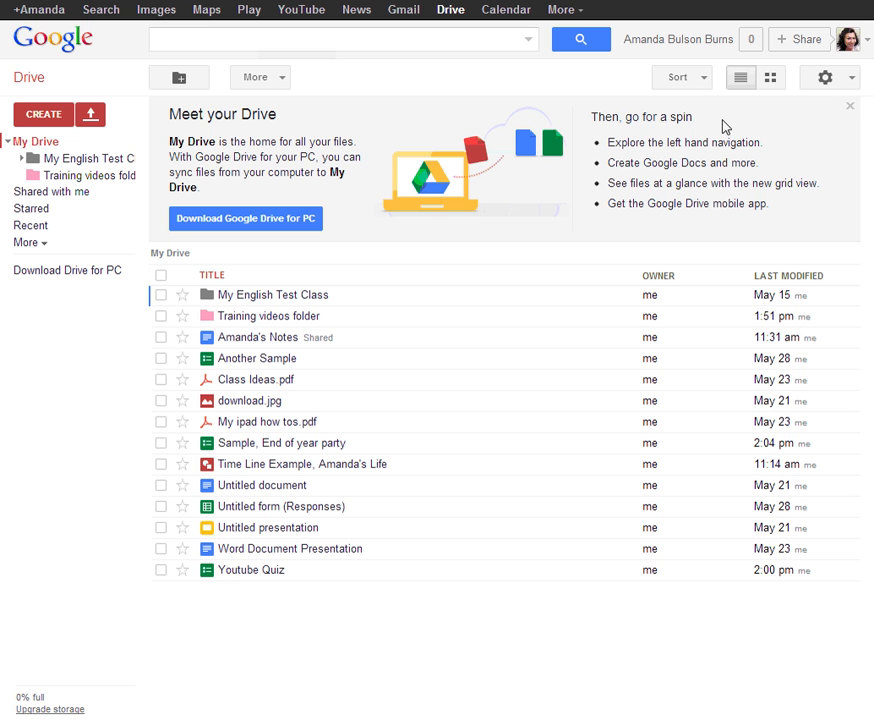
# Step: Create a new form titled "Youtube Questions" with the Header (Blue) theme
pyautogui.click(45, 116)
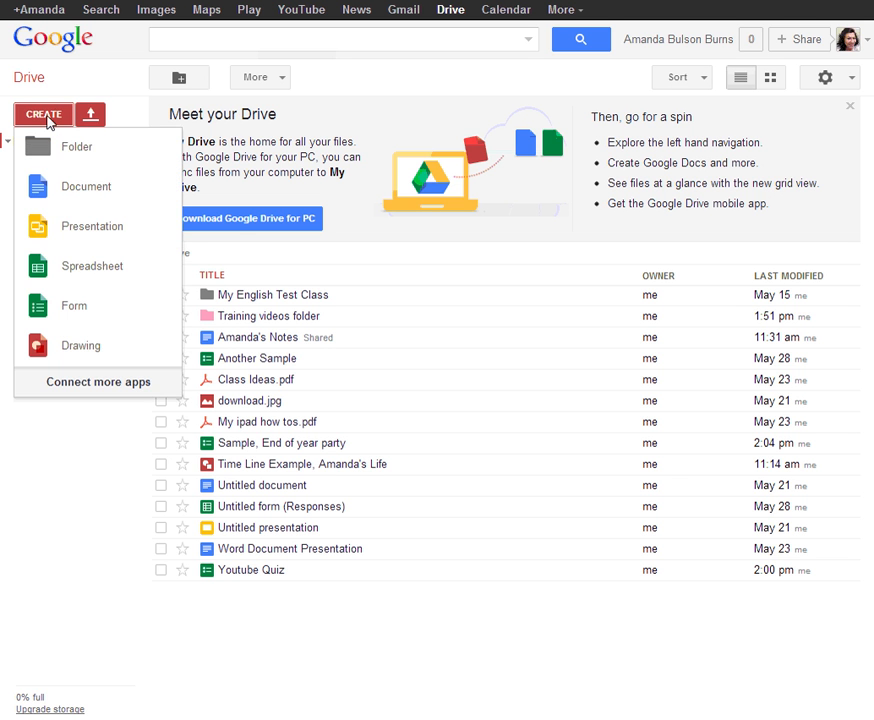
pyautogui.click(84, 307)
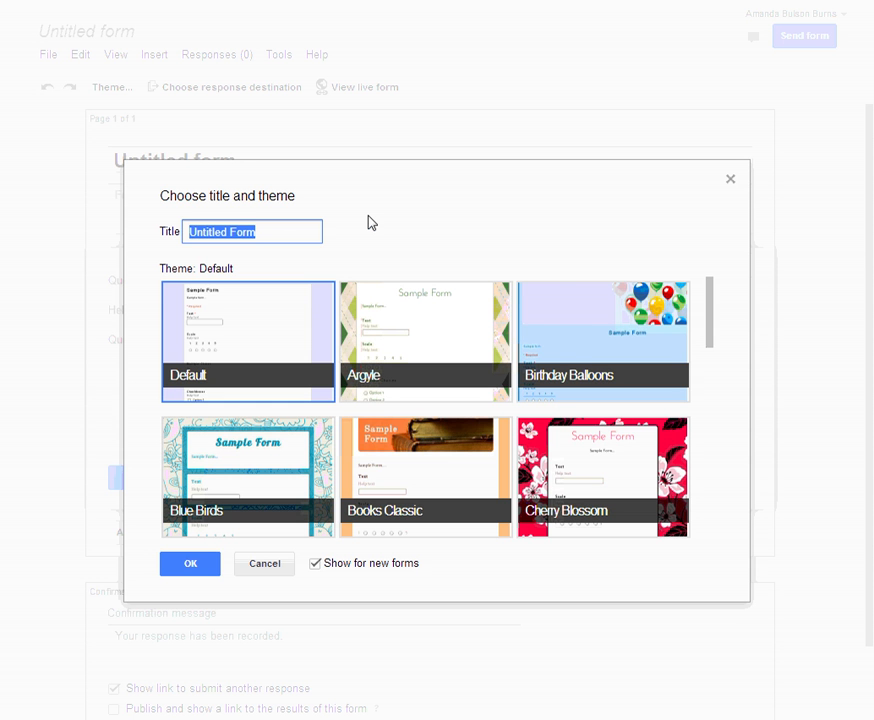
pyautogui.write('Youtube ')
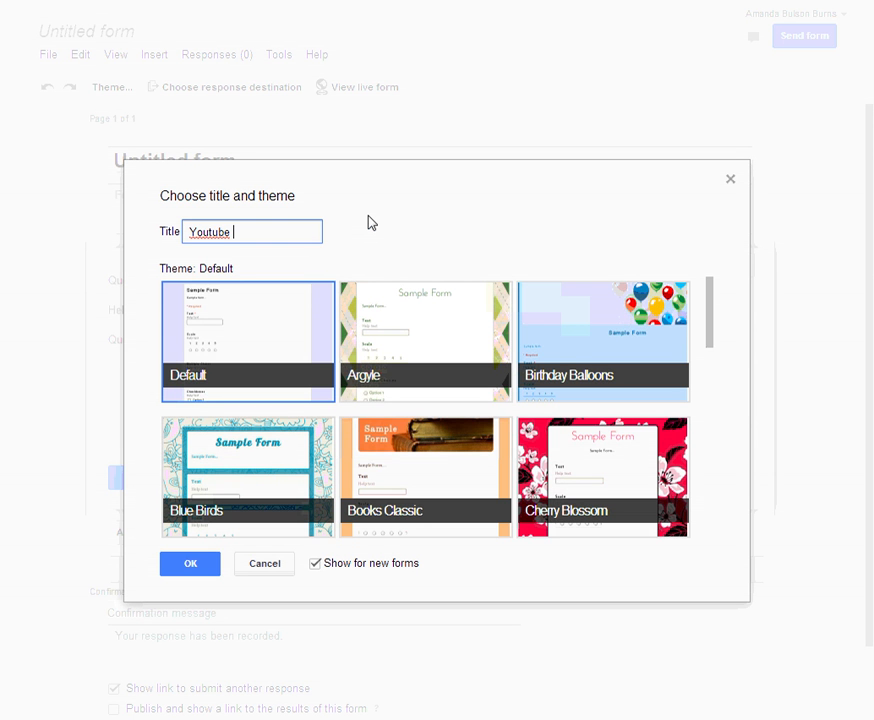
pyautogui.write('Questions')
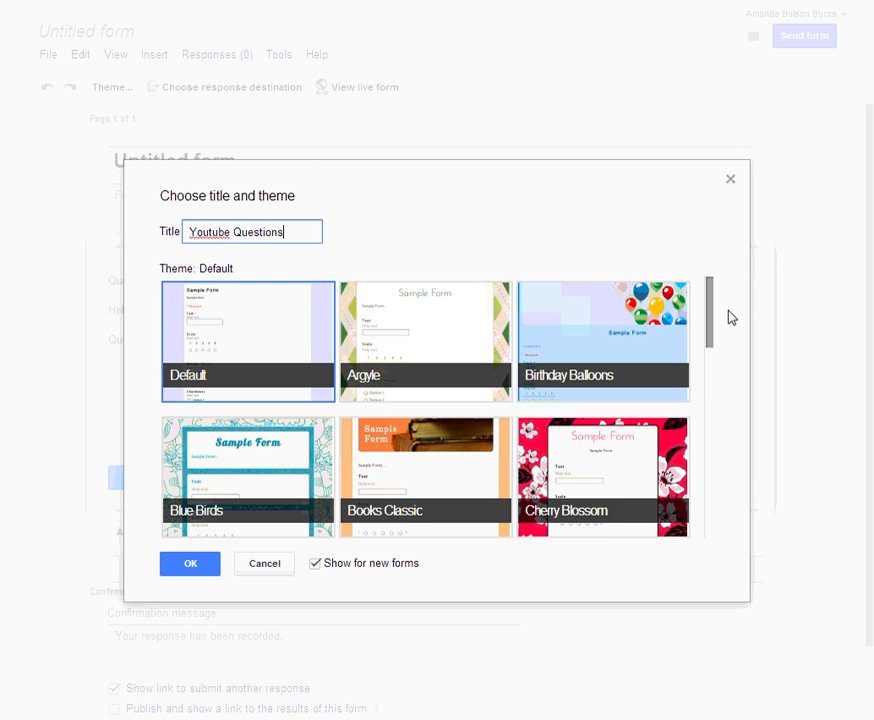
pyautogui.moveTo(713, 303); pyautogui.dragTo(700, 397)
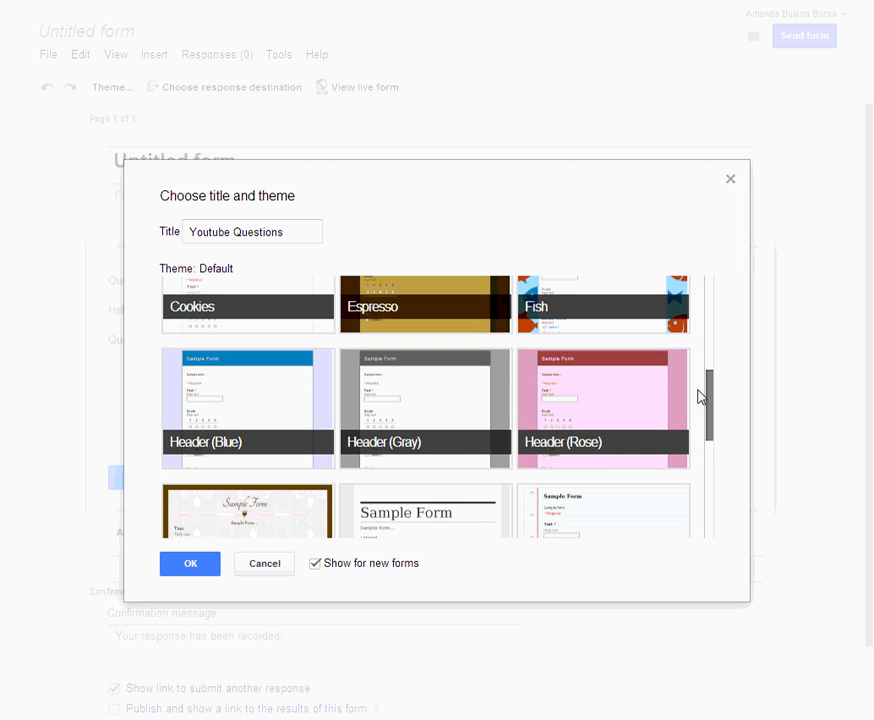
pyautogui.click(277, 396)
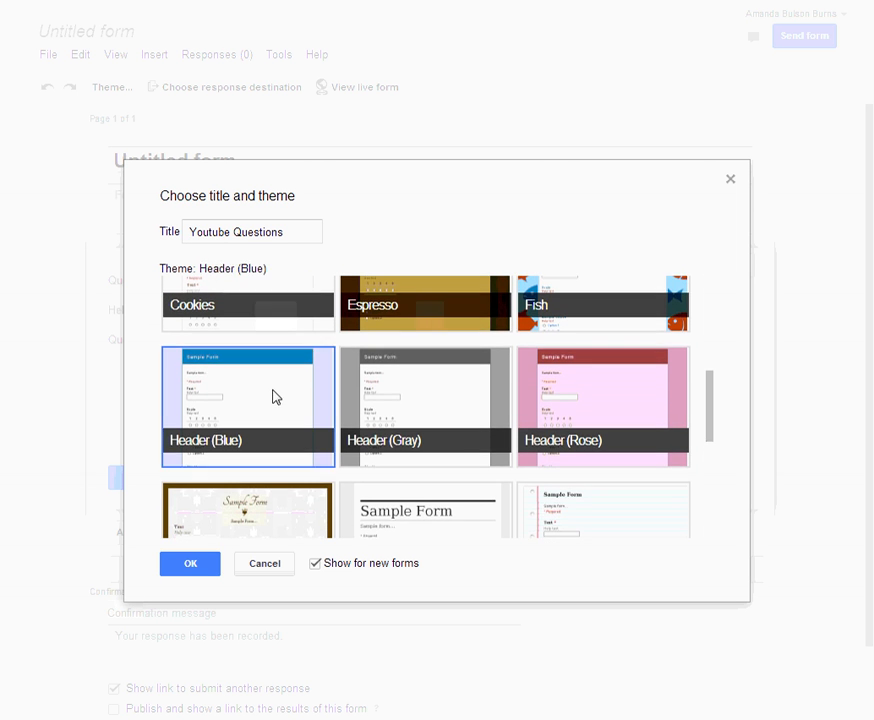
pyautogui.click(192, 564)
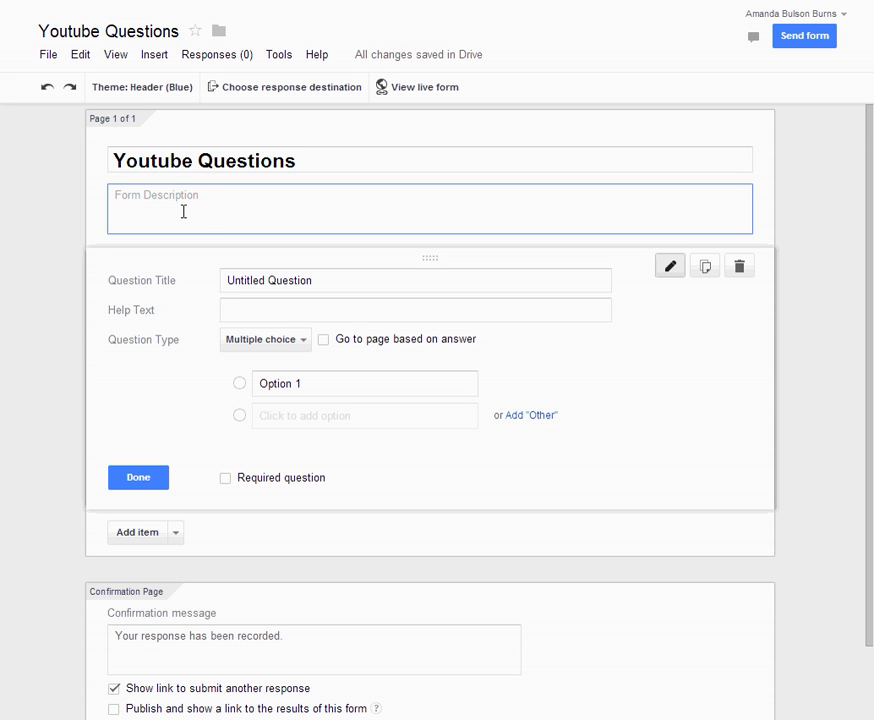
# Step: Enter the form description "Please answer these quick questions regarding your viewing experience of my youtube videos. Thanks!"
pyautogui.click(229, 206)
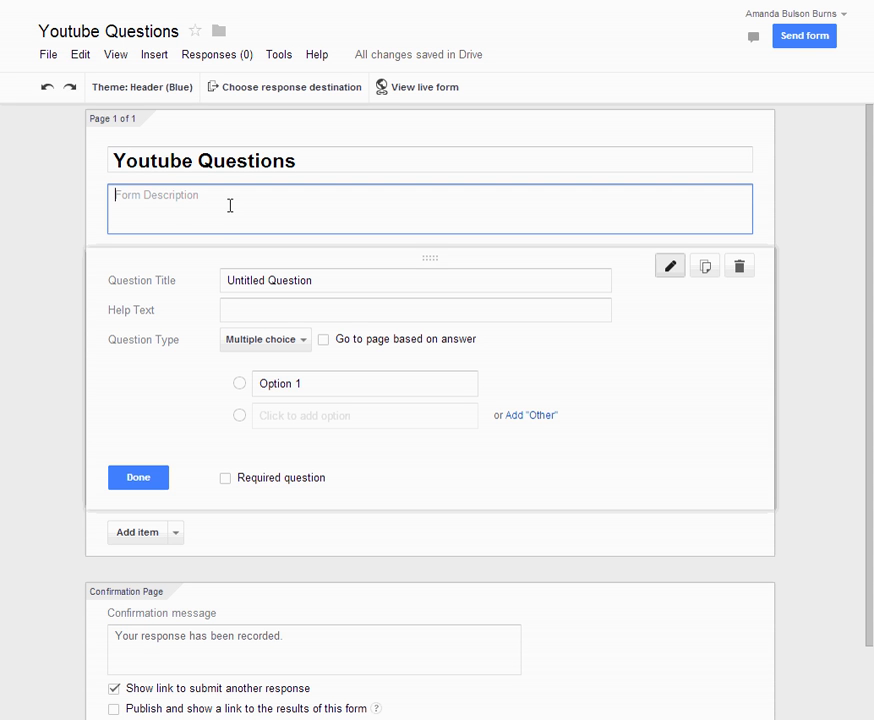
pyautogui.write('Please answer')
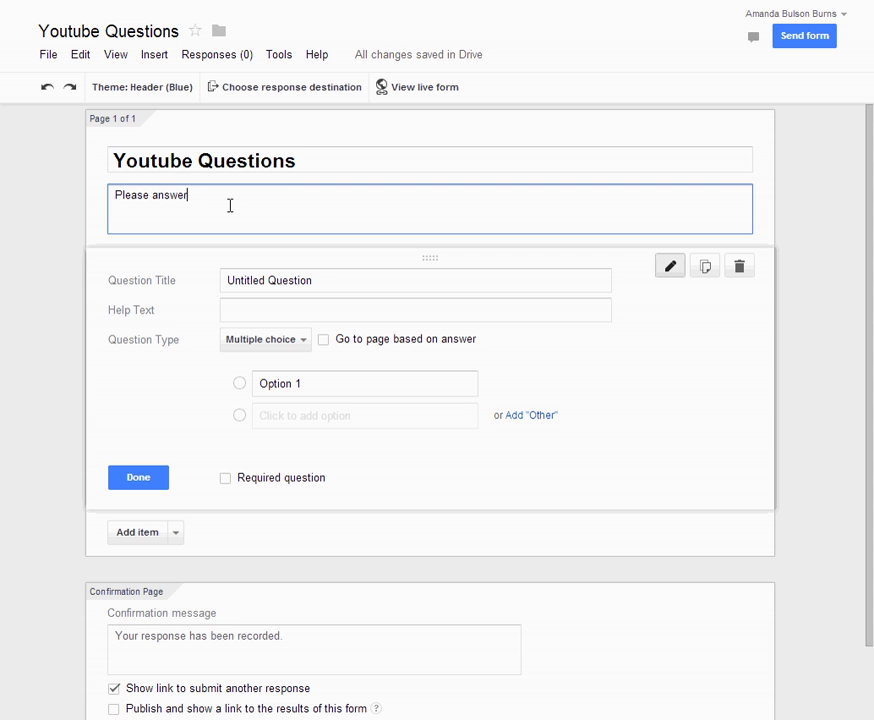
pyautogui.write(' these quick questions regarding you')
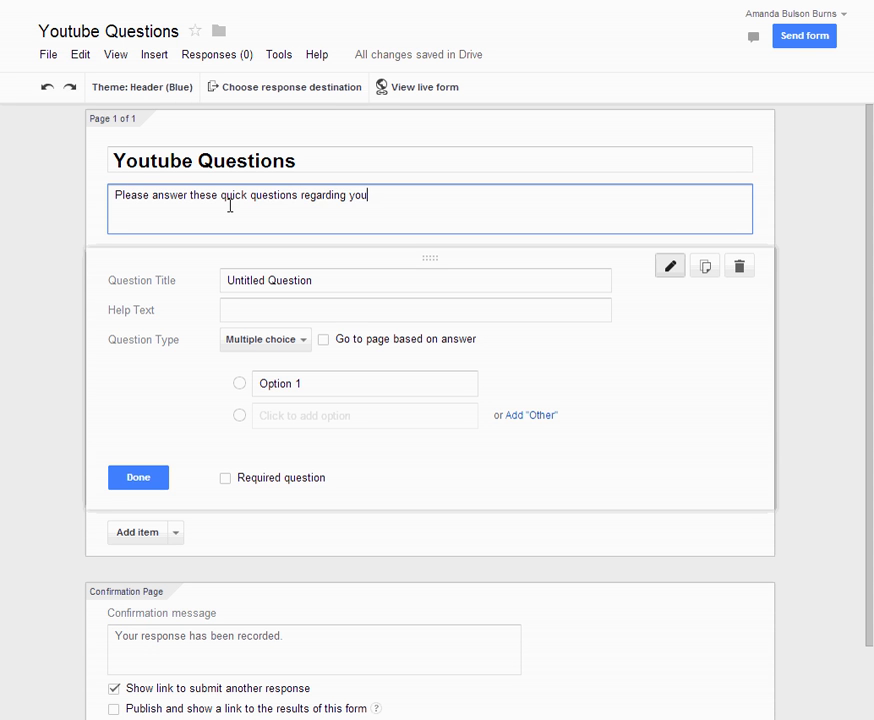
pyautogui.write('r viewing experience of my ')
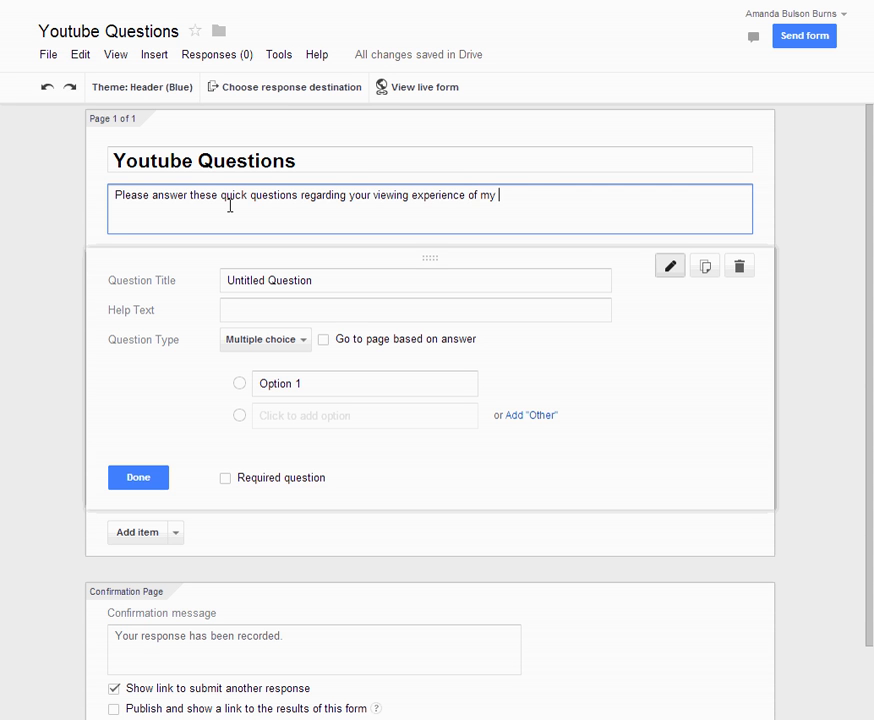
pyautogui.write('youtube videos')
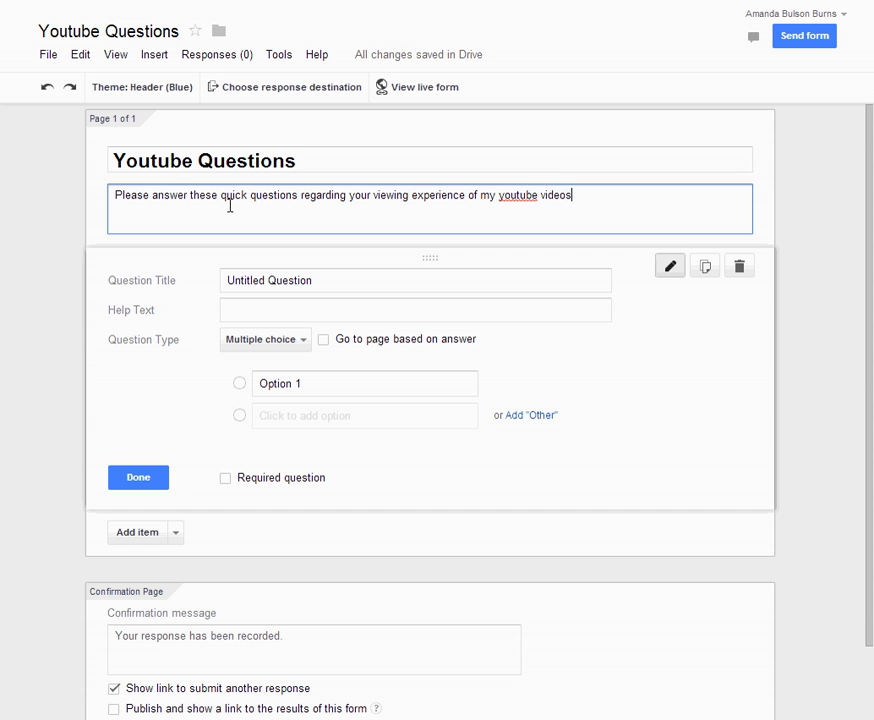
pyautogui.write('. Thanks!')
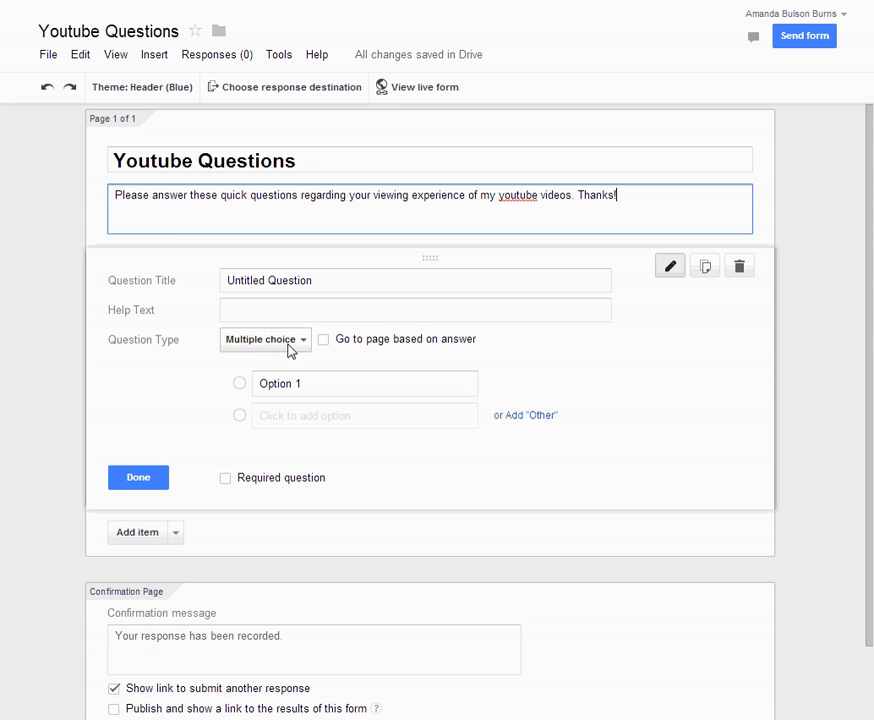
# Step: Title the first question "Did you like watching my videos?" and set its question type to Checkboxes
pyautogui.moveTo(356, 279); pyautogui.dragTo(181, 285)
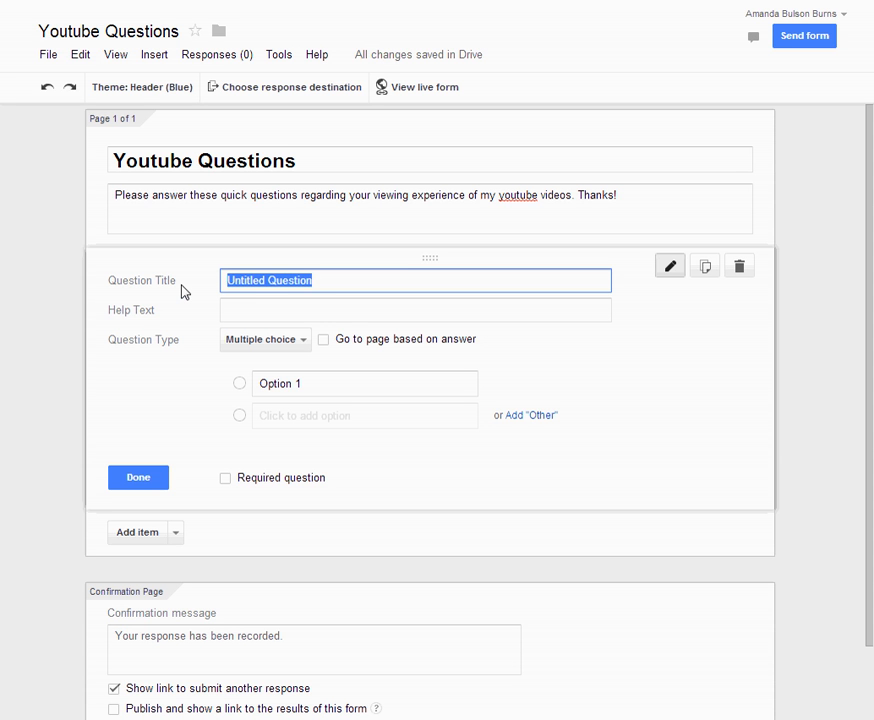
pyautogui.write('Di')
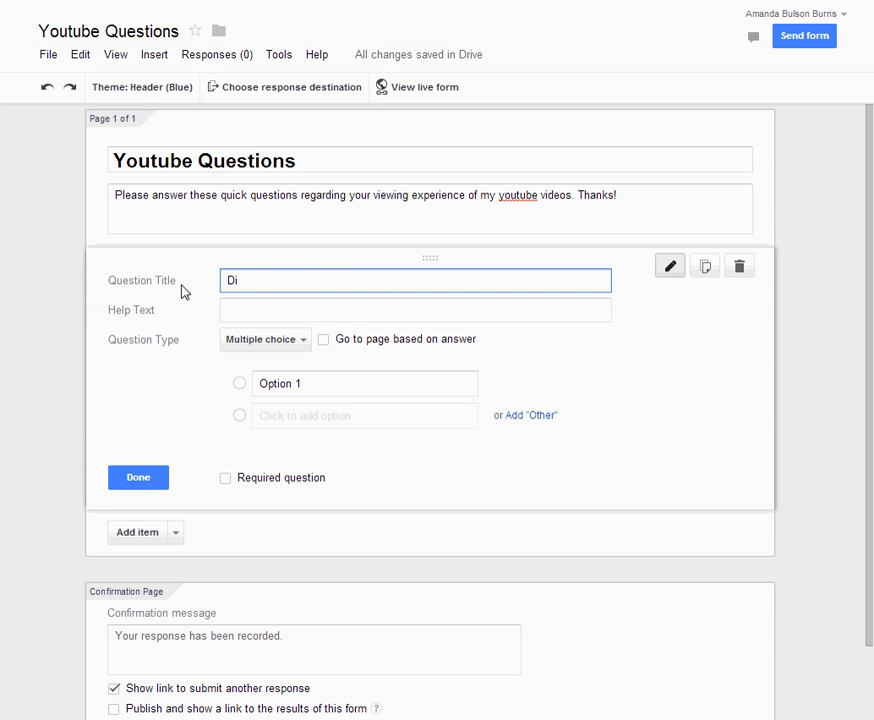
pyautogui.write('d you like watching my videos?')
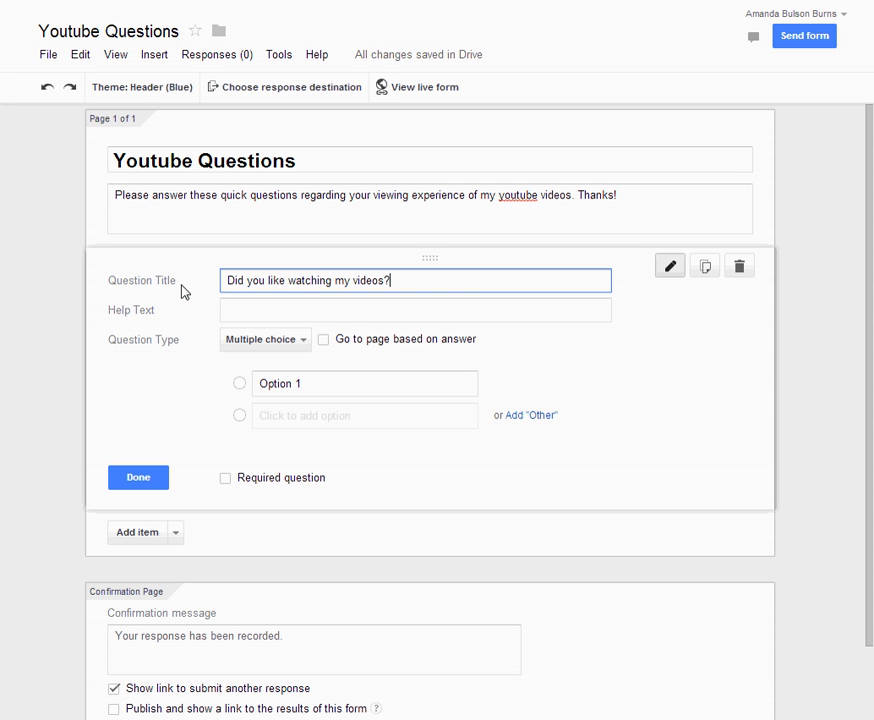
pyautogui.click(303, 344)
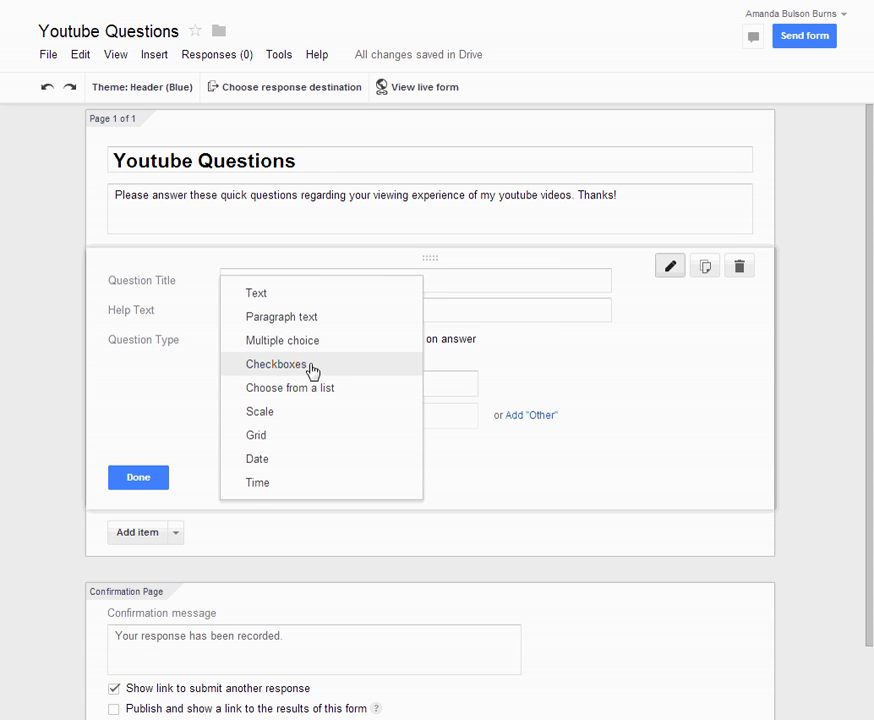
pyautogui.click(311, 366)
# Step: Give the checkbox question the options "yes, I did" and "no, I didnt", and finish it as a required question
pyautogui.click(329, 388)
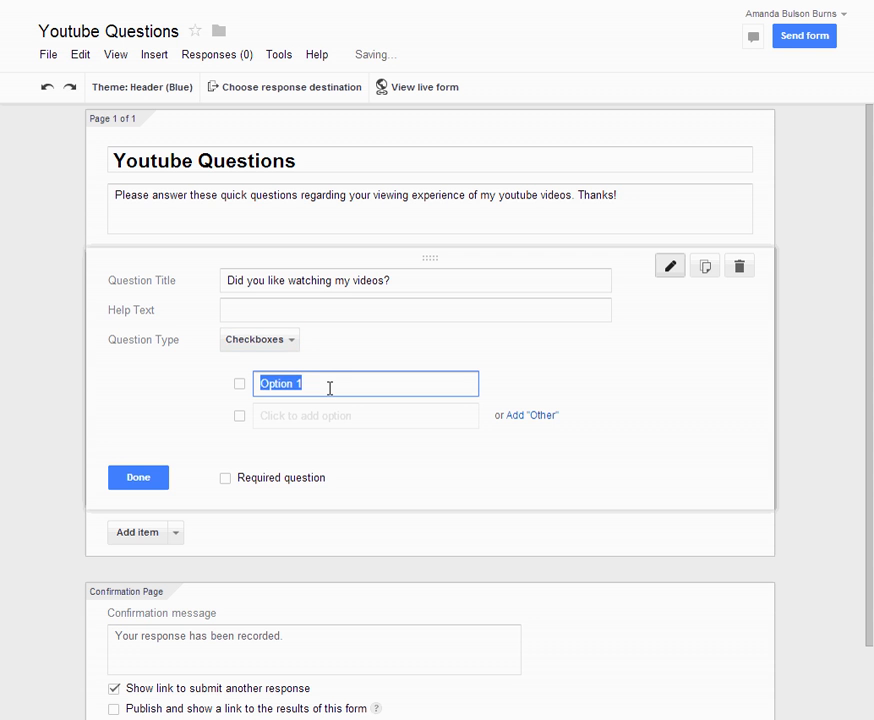
pyautogui.write('yes')
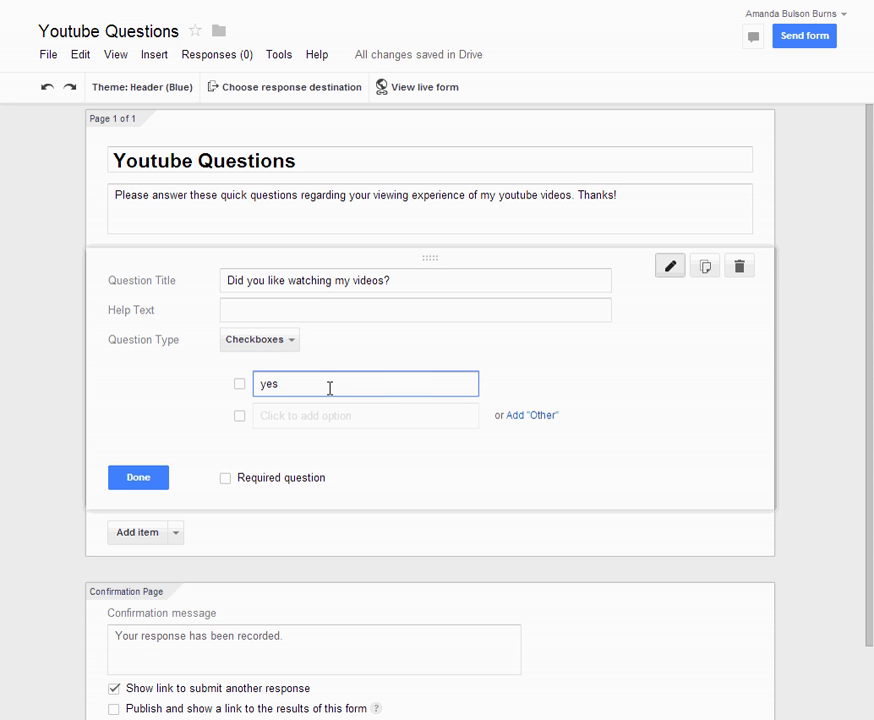
pyautogui.write(', I did')
pyautogui.click(323, 414)
pyautogui.press('BackSpace')
pyautogui.press('BackSpace')
pyautogui.press('BackSpace')
pyautogui.press('BackSpace')
pyautogui.press('BackSpace')
pyautogui.press('BackSpace')
pyautogui.press('BackSpace')
pyautogui.press('BackSpace')
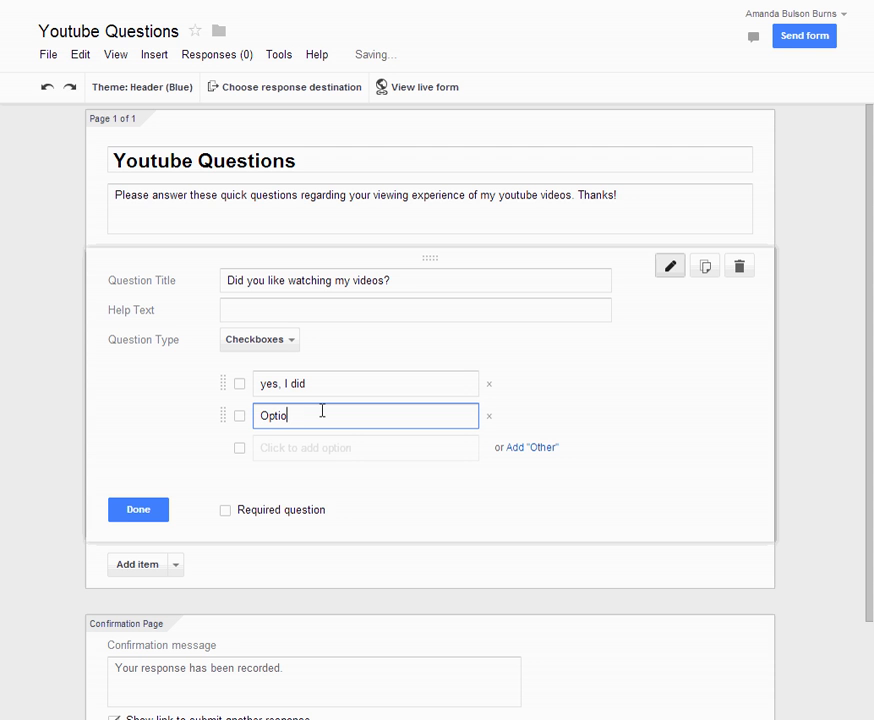
pyautogui.write('No')
pyautogui.press('BackSpace')
pyautogui.press('BackSpace')
pyautogui.write('no, I didnt')
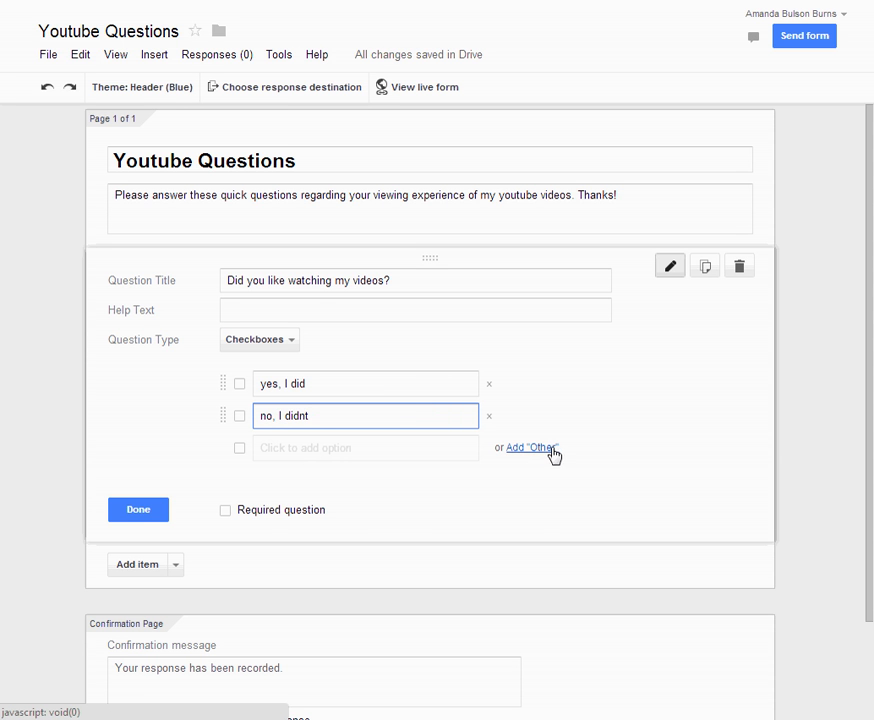
pyautogui.click(227, 515)
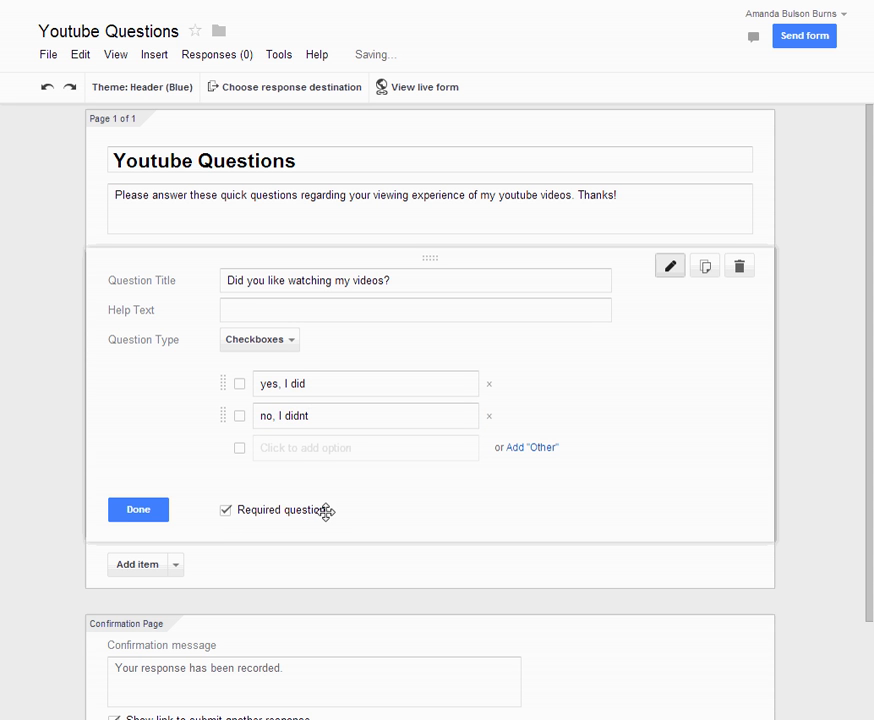
pyautogui.click(137, 512)
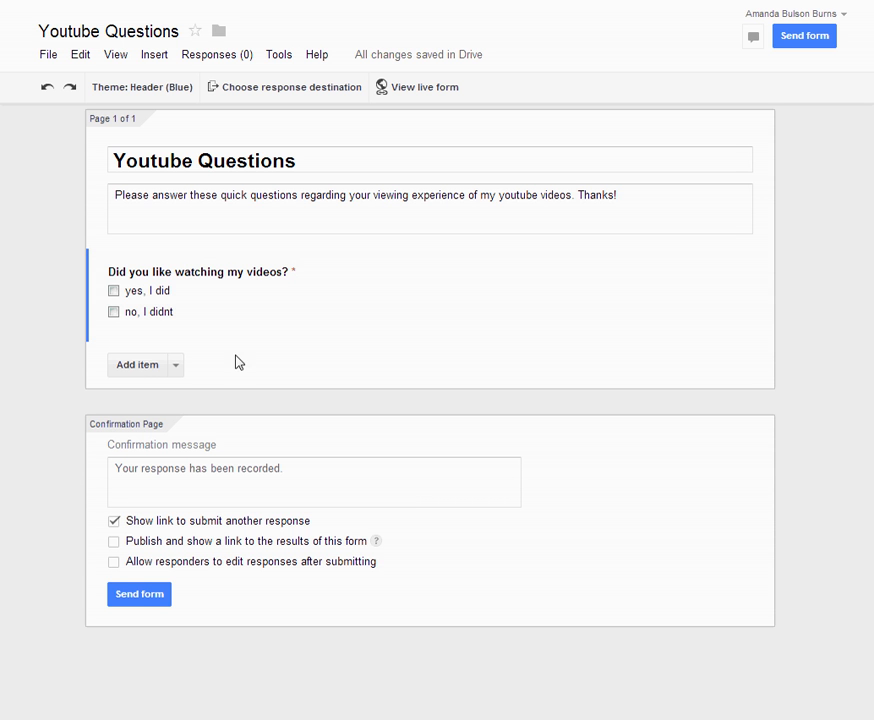
# Step: Add a required text question titled "What was your favorite video to watch?" below the checkbox question
pyautogui.click(176, 366)
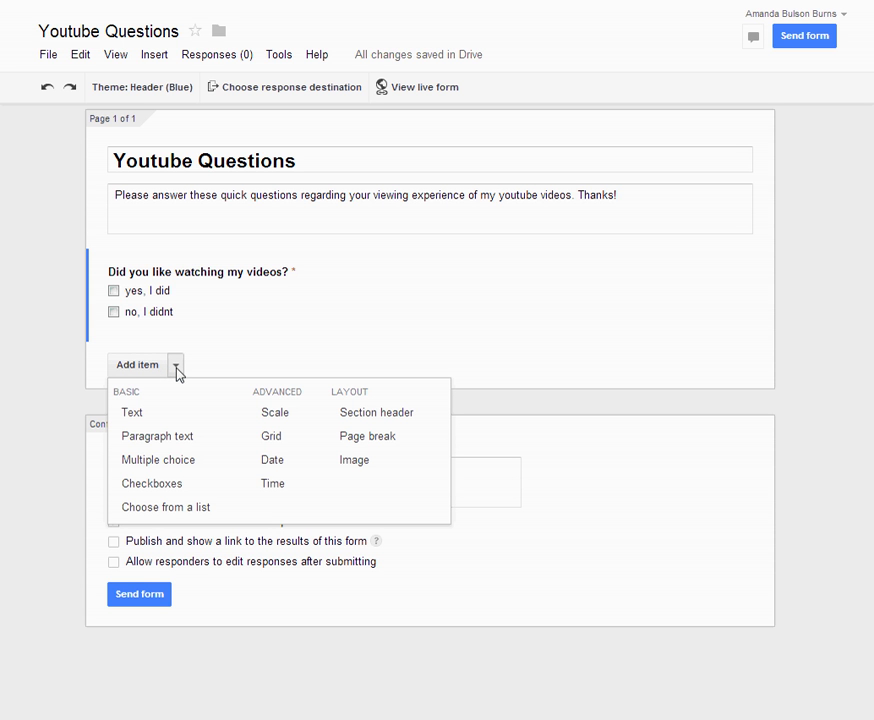
pyautogui.click(145, 418)
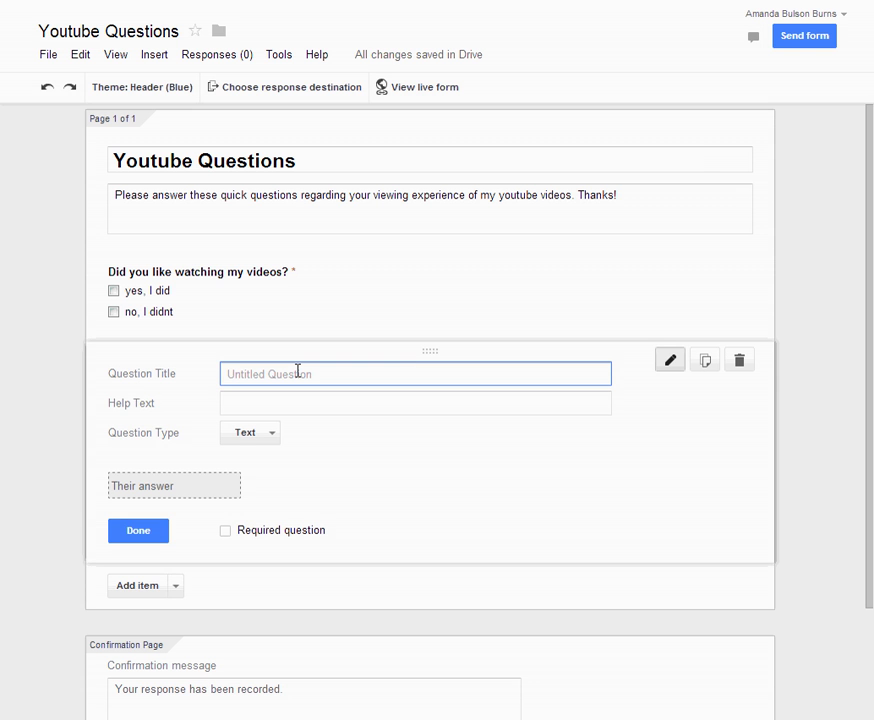
pyautogui.write('What was your favorit')
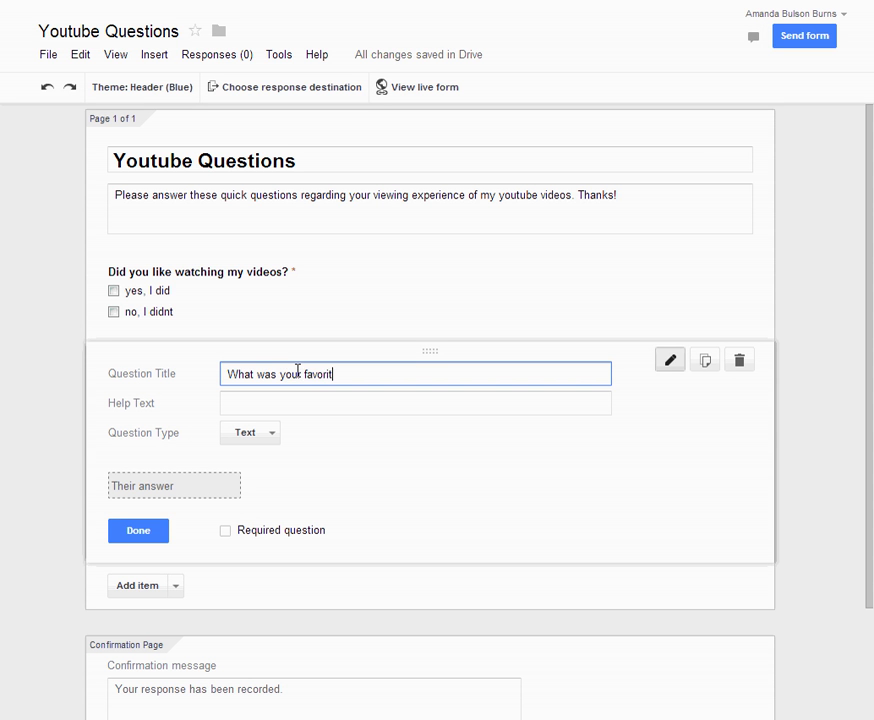
pyautogui.write('e video to watch?')
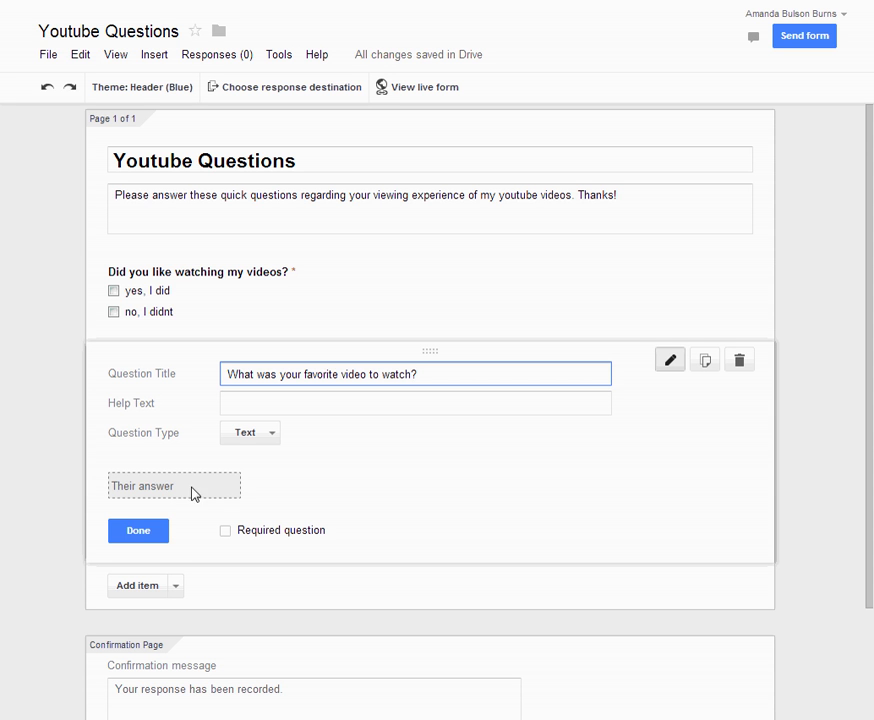
pyautogui.click(226, 532)
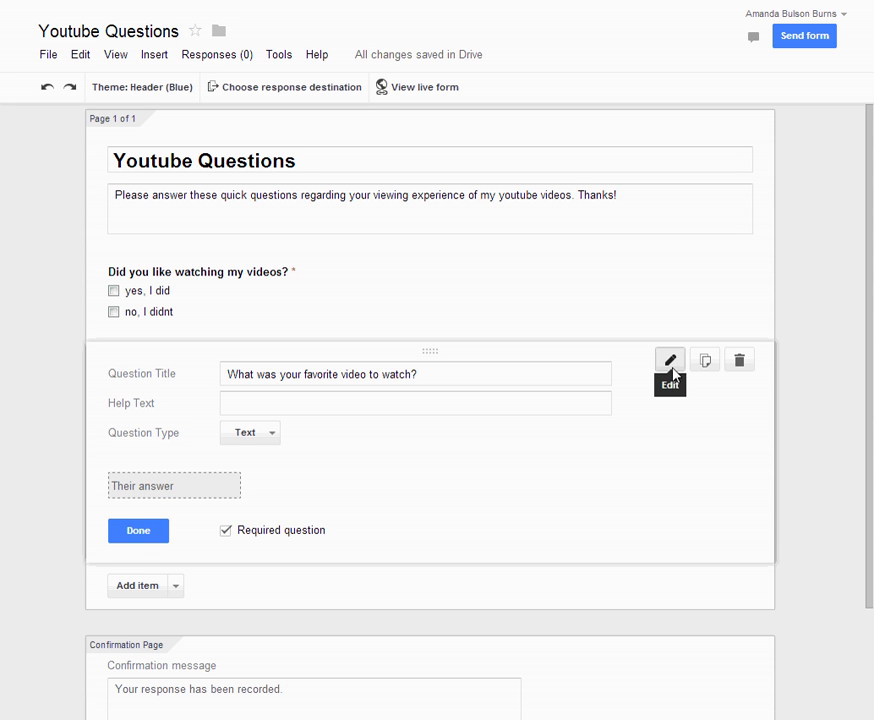
pyautogui.moveTo(681, 324)
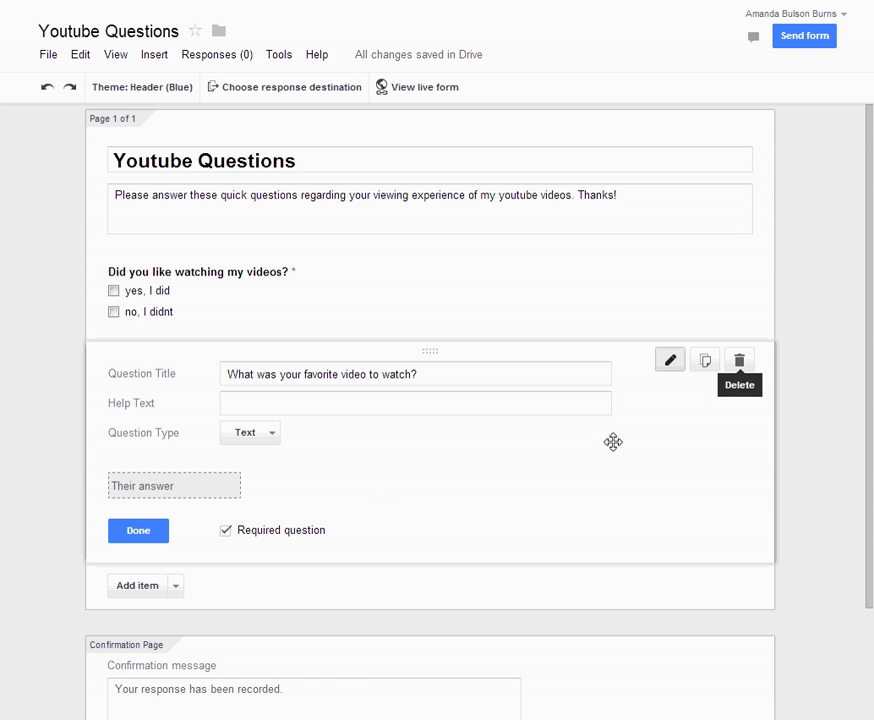
pyautogui.scroll(-1, 400, 447)
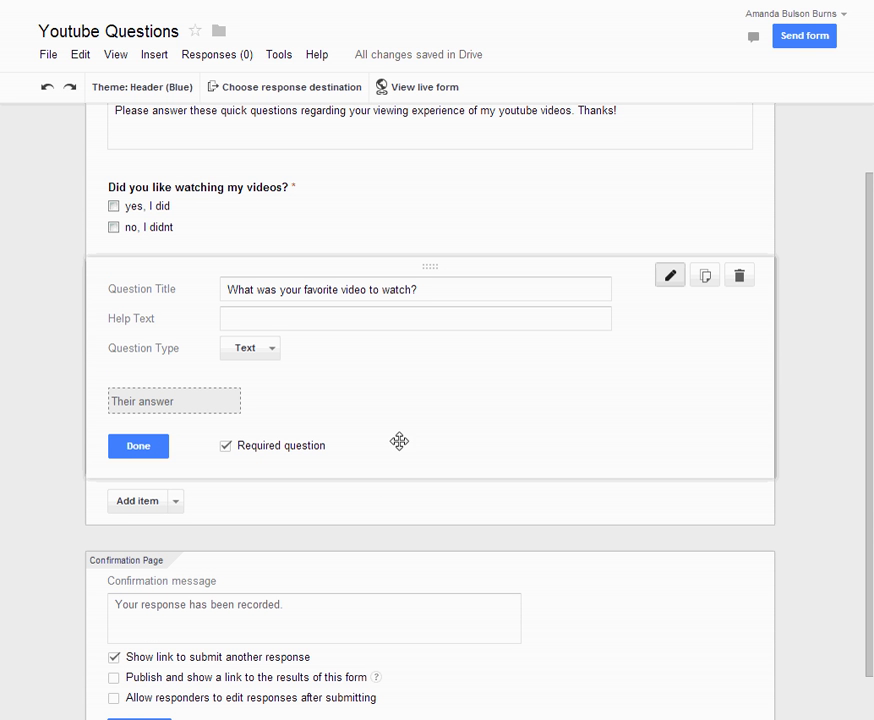
pyautogui.click(152, 451)
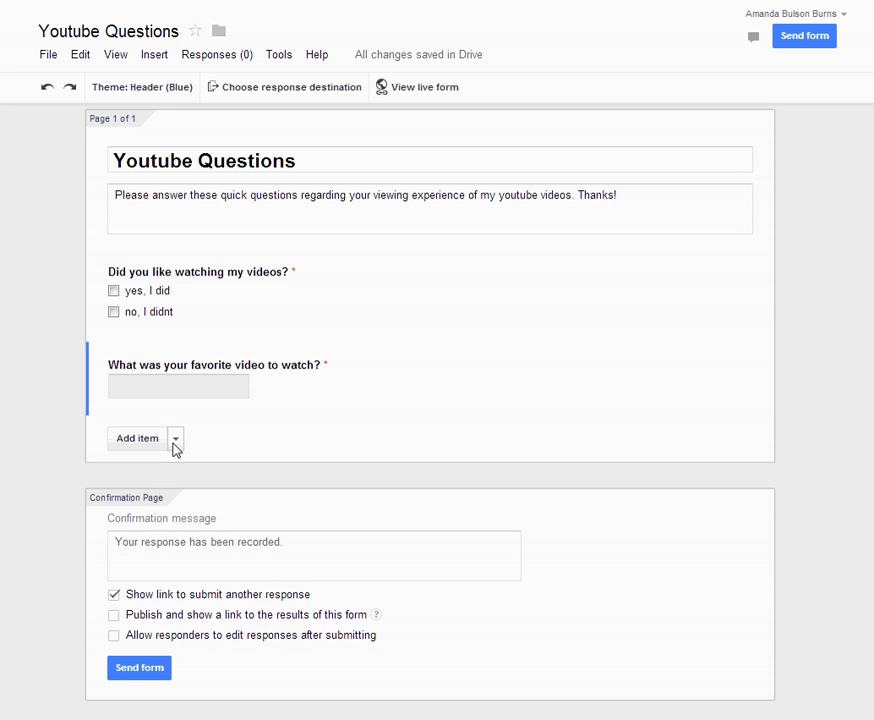
# Step: Add a multiple choice question titled "What grade do you teach?" below the favorite video question
pyautogui.click(174, 441)
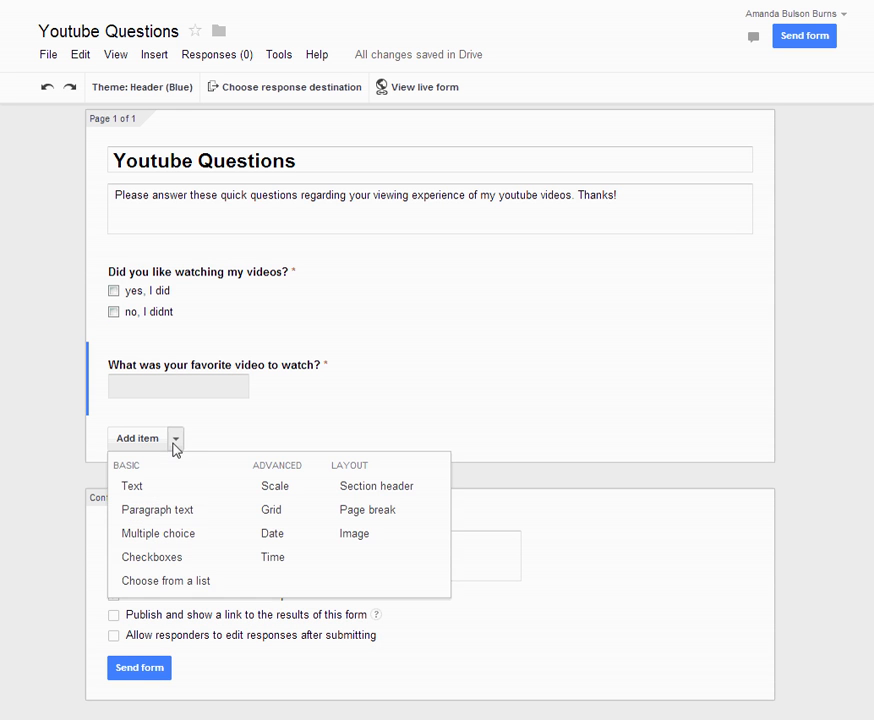
pyautogui.click(186, 533)
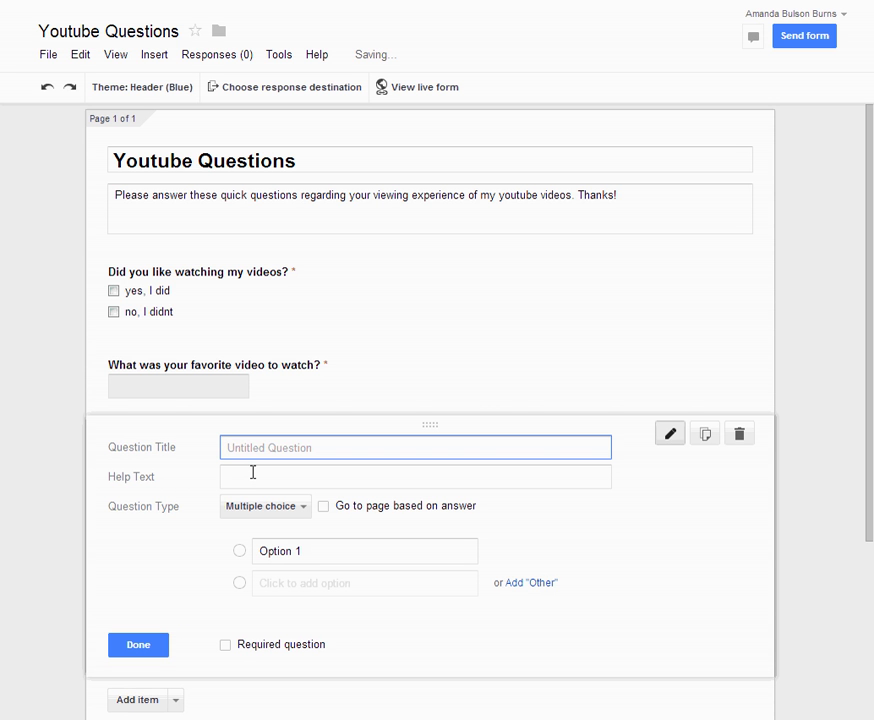
pyautogui.write('What grade to d')
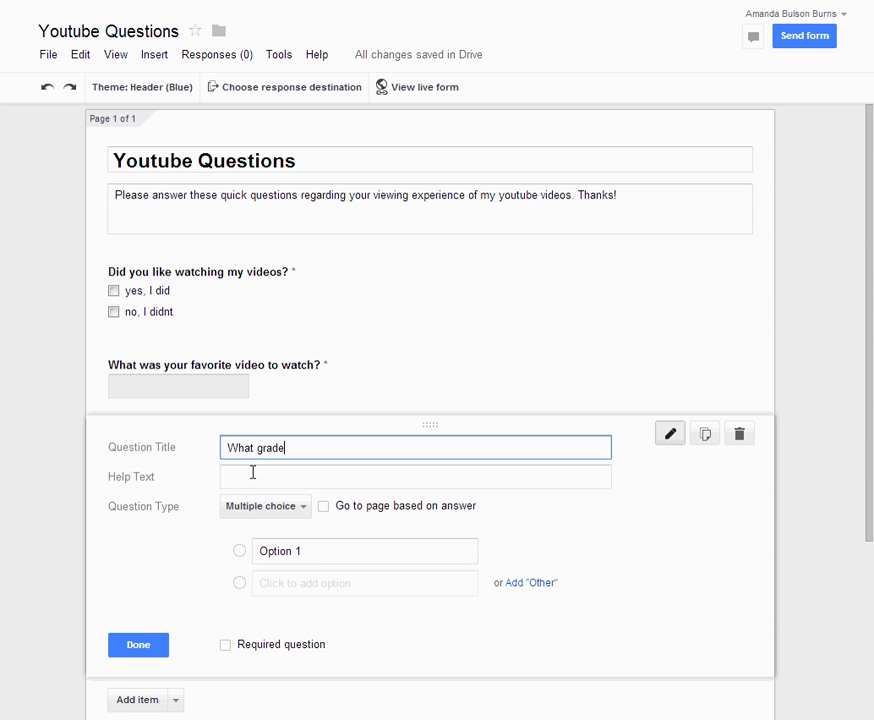
pyautogui.press('BackSpace')
pyautogui.press('BackSpace')
pyautogui.press('BackSpace')
pyautogui.press('BackSpace')
pyautogui.write('do you teach?')
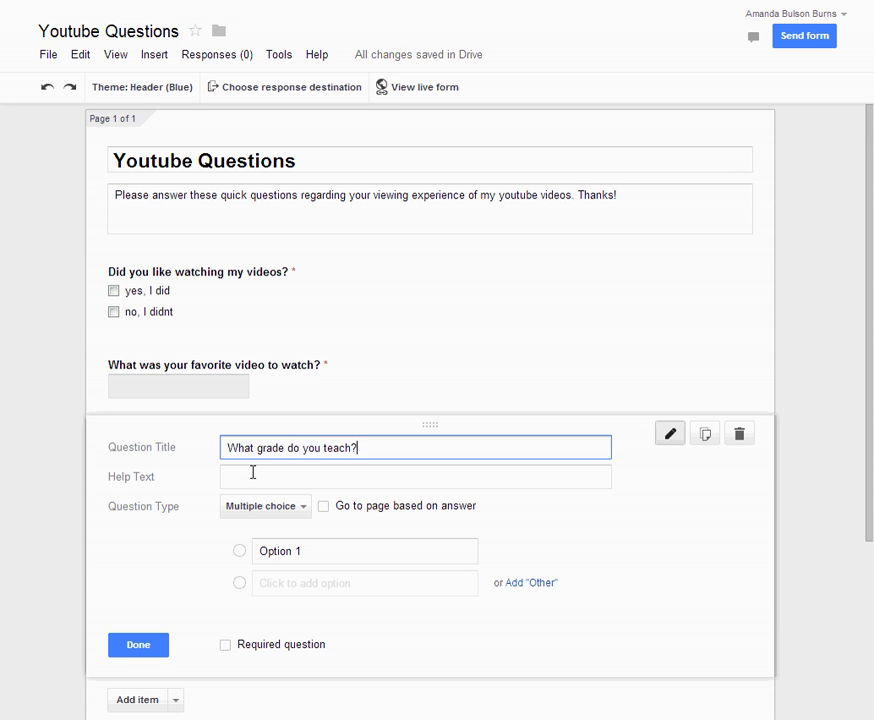
# Step: Give the "What grade do you teach?" question the first two options "k-3" and "4-5"
pyautogui.click(337, 555)
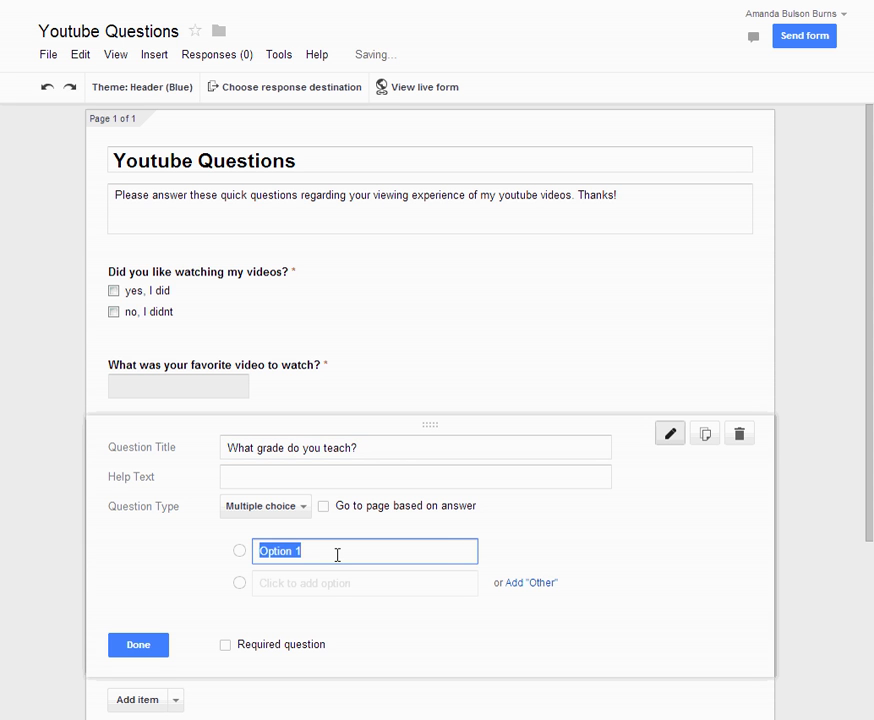
pyautogui.write('k-3')
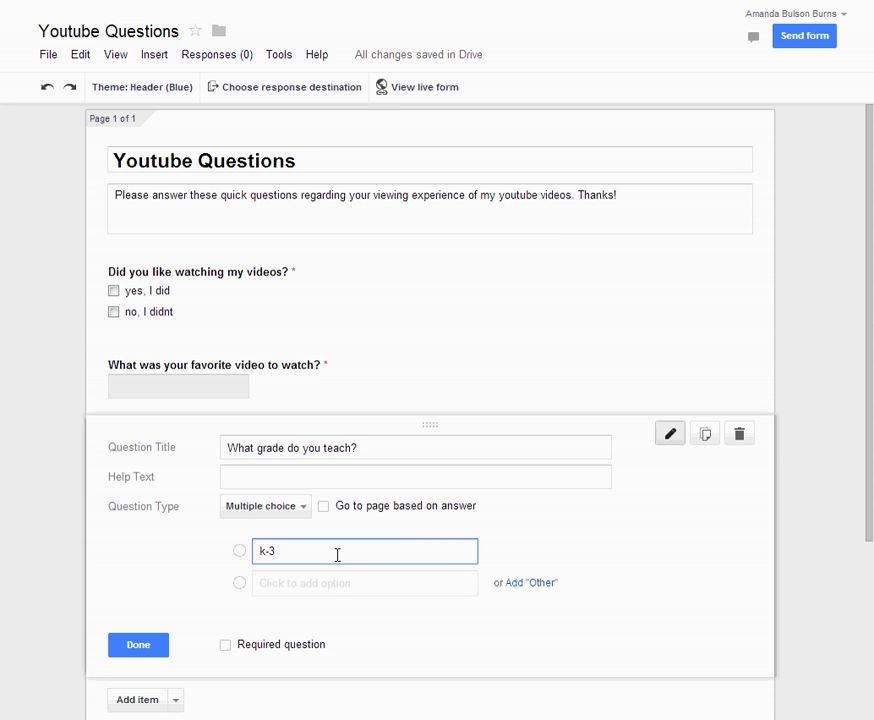
pyautogui.click(336, 583)
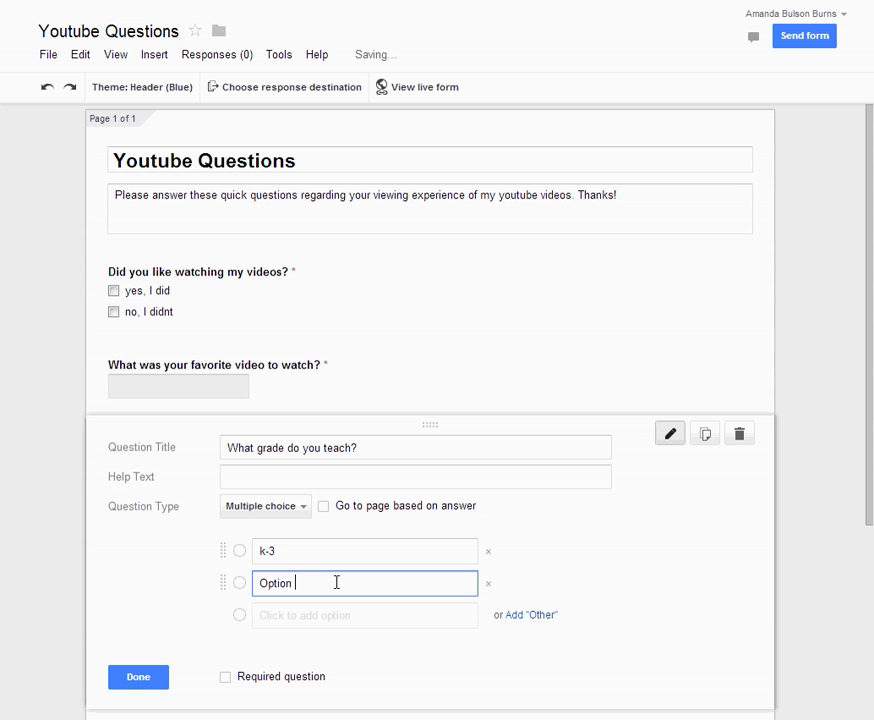
pyautogui.press('BackSpace')
pyautogui.press('BackSpace')
pyautogui.press('BackSpace')
pyautogui.press('BackSpace')
pyautogui.press('BackSpace')
pyautogui.press('BackSpace')
pyautogui.press('BackSpace')
pyautogui.write('4-5')
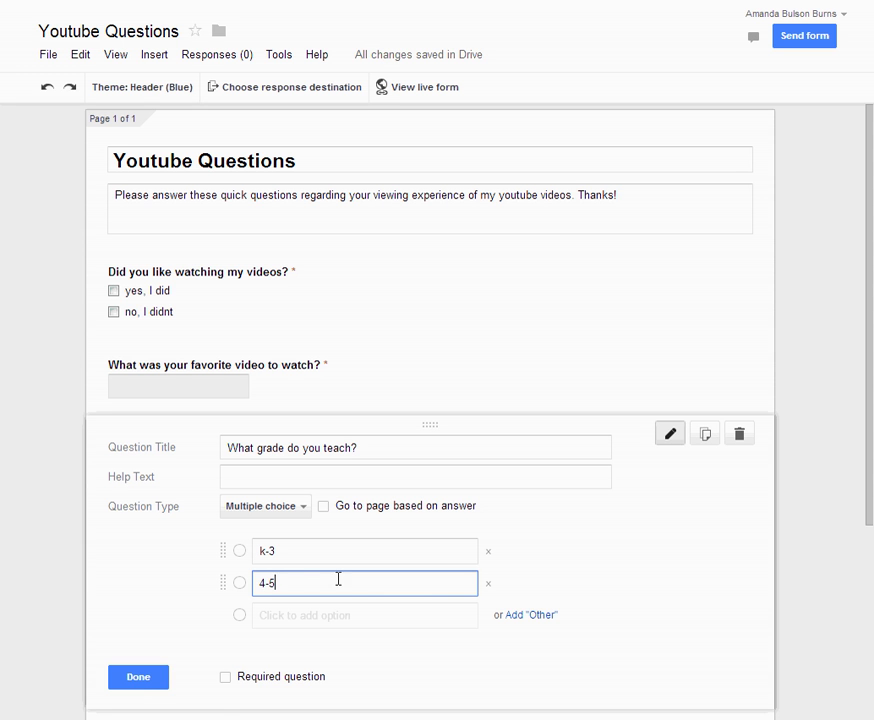
# Step: Add the options "6-8" and "9-12" to the grade question
pyautogui.click(308, 618)
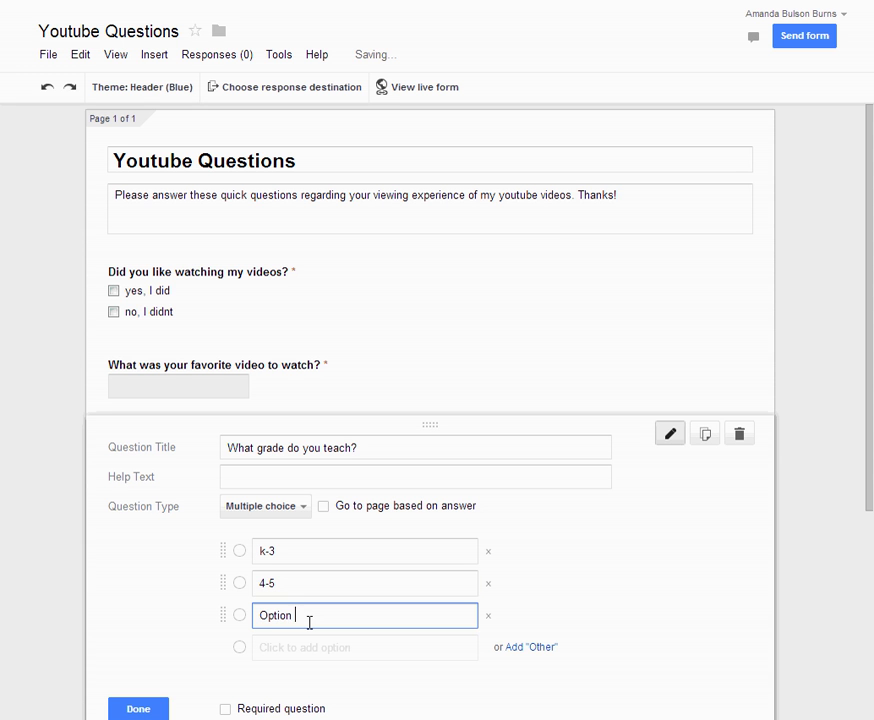
pyautogui.press('BackSpace')
pyautogui.press('BackSpace')
pyautogui.press('BackSpace')
pyautogui.press('BackSpace')
pyautogui.press('BackSpace')
pyautogui.press('BackSpace')
pyautogui.press('BackSpace')
pyautogui.write('6-8')
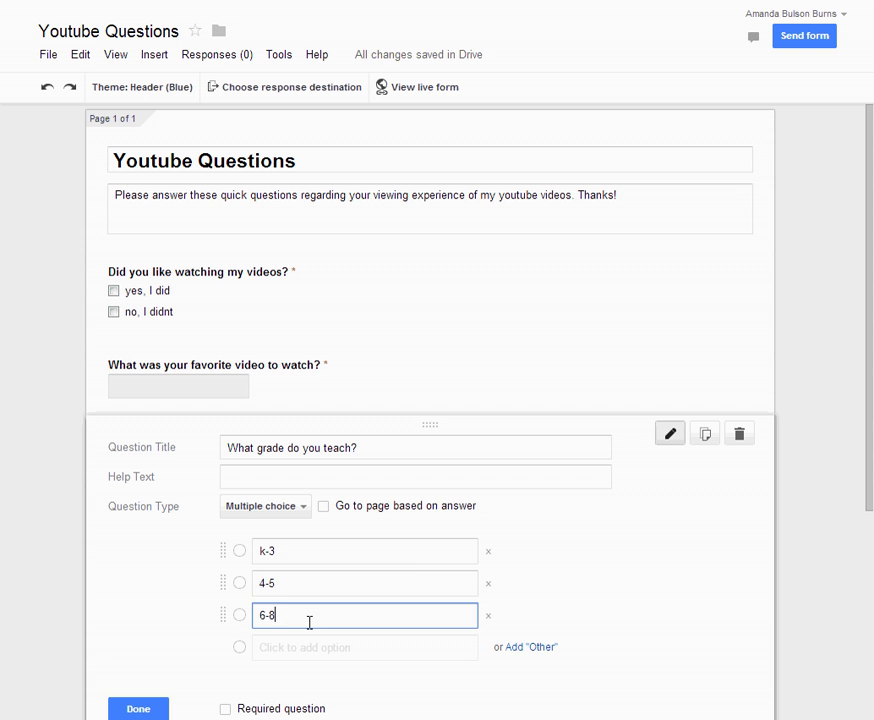
pyautogui.press('BackSpace')
pyautogui.press('BackSpace')
pyautogui.press('BackSpace')
pyautogui.press('BackSpace')
pyautogui.press('BackSpace')
pyautogui.press('BackSpace')
pyautogui.press('BackSpace')
pyautogui.press('BackSpace')
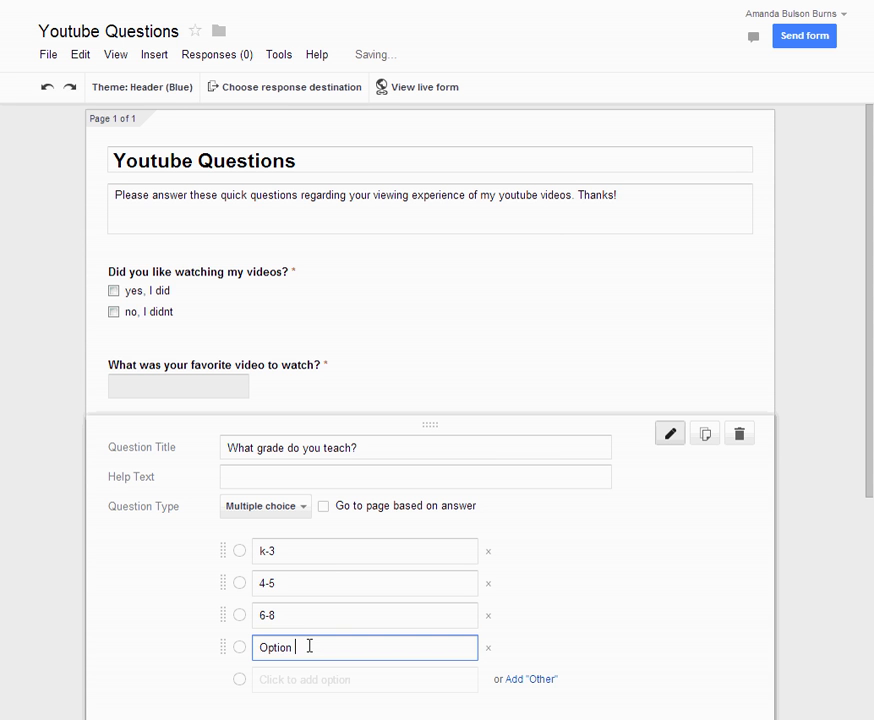
pyautogui.write('9-12')
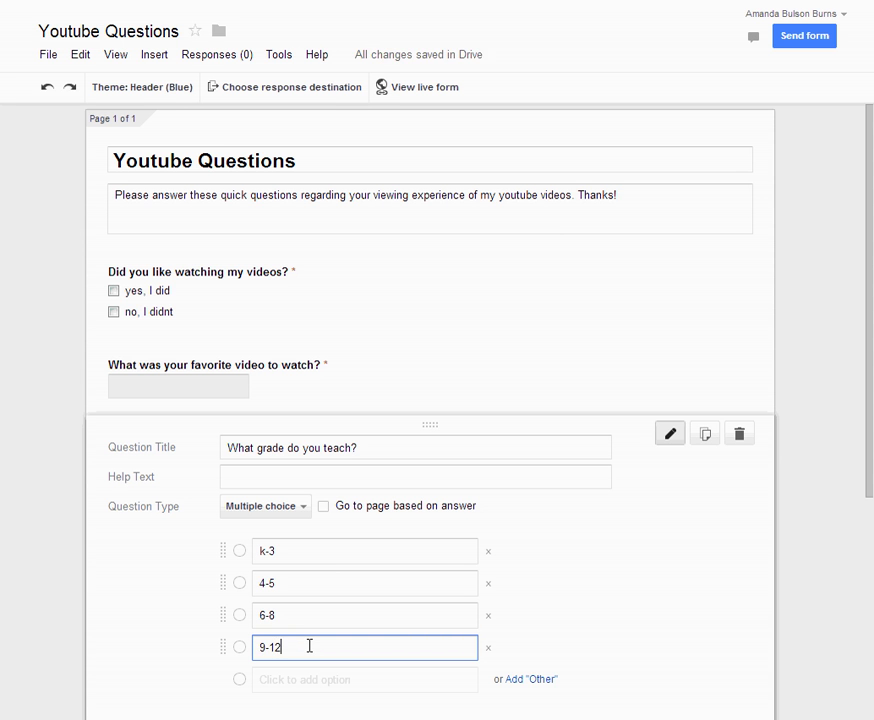
# Step: Add an "Other" option to the grade question and finish it as a required question
pyautogui.scroll(-2, 336, 580)
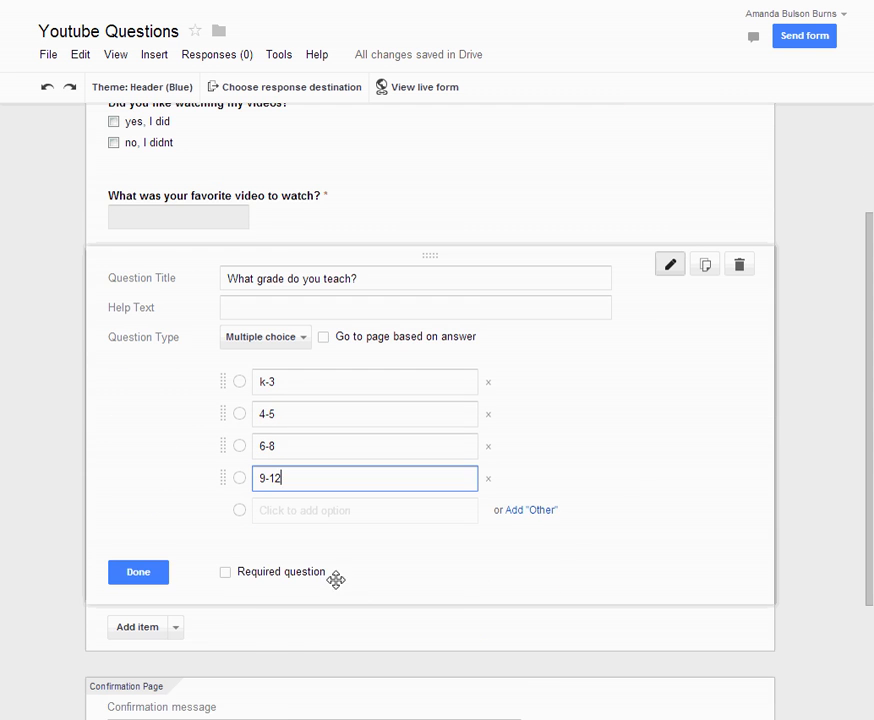
pyautogui.click(533, 510)
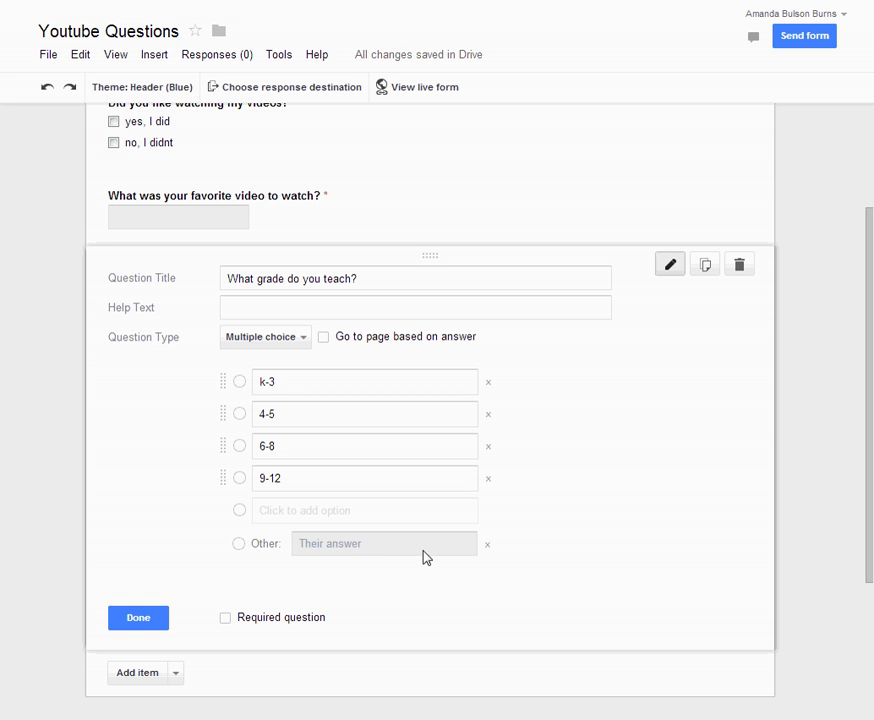
pyautogui.click(225, 619)
pyautogui.click(122, 622)
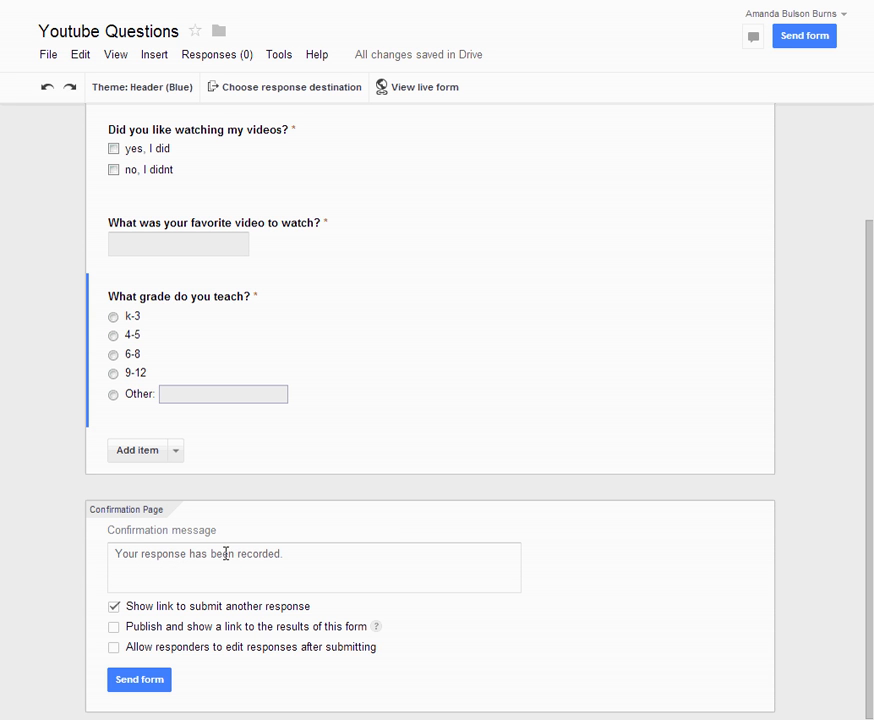
# Step: Append "I appreciate your feedback! Thanks !!!" to the confirmation message and turn off the link to submit another response
pyautogui.click(299, 553)
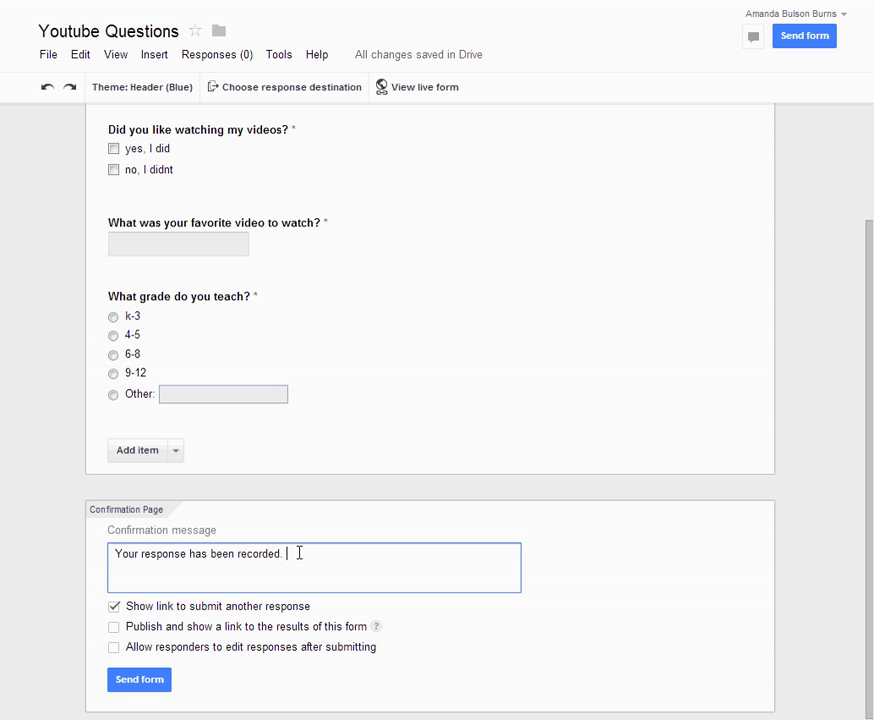
pyautogui.write('I appreicate your')
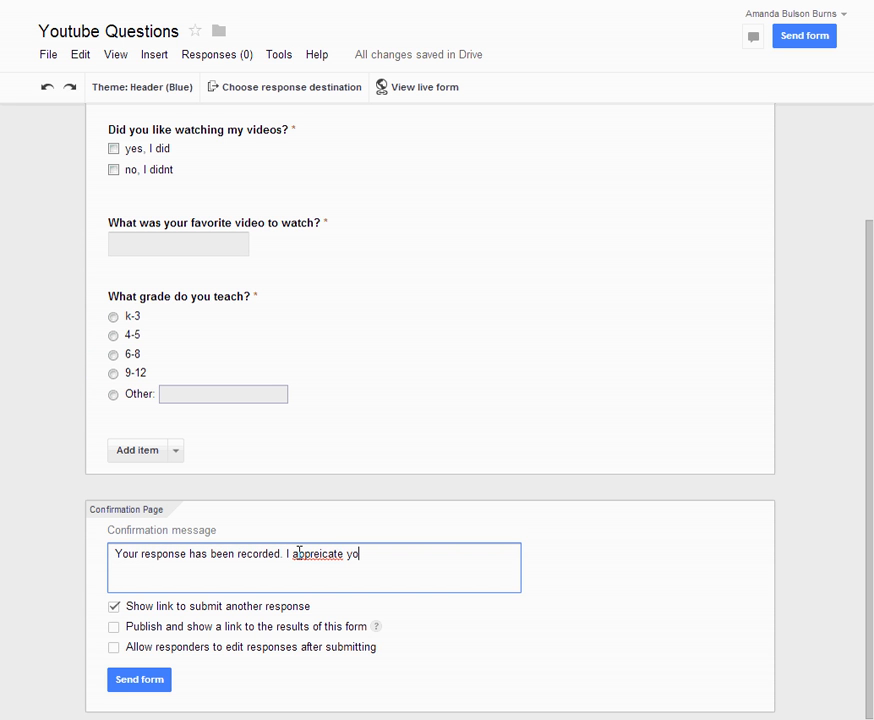
pyautogui.press('BackSpace')
pyautogui.press('BackSpace')
pyautogui.press('BackSpace')
pyautogui.press('BackSpace')
pyautogui.press('BackSpace')
pyautogui.press('BackSpace')
pyautogui.press('BackSpace')
pyautogui.press('BackSpace')
pyautogui.press('BackSpace')
pyautogui.press('BackSpace')
pyautogui.write('ciate your feedback')
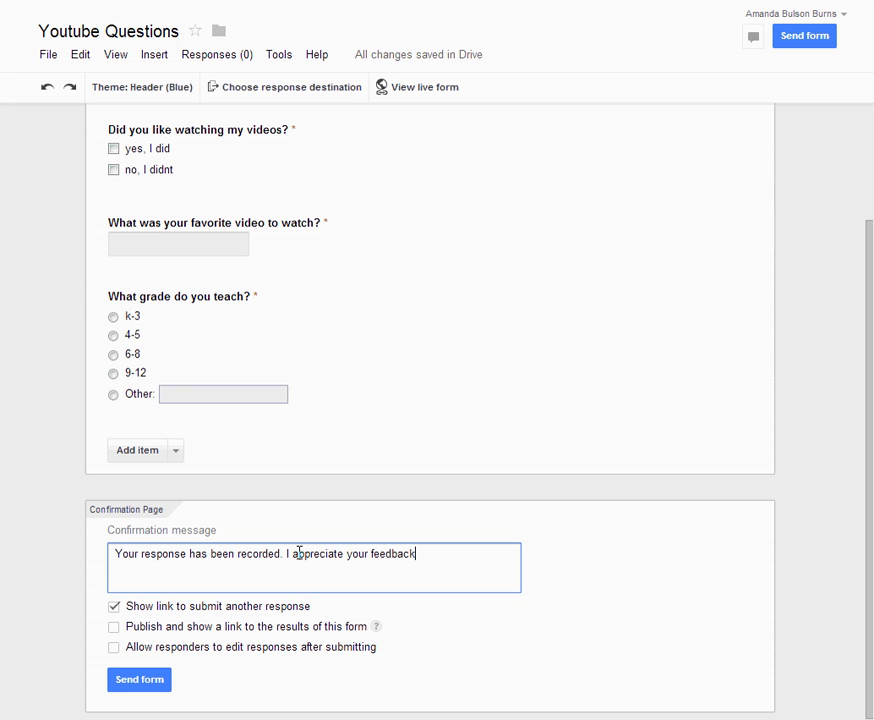
pyautogui.write('! Thanks !!!')
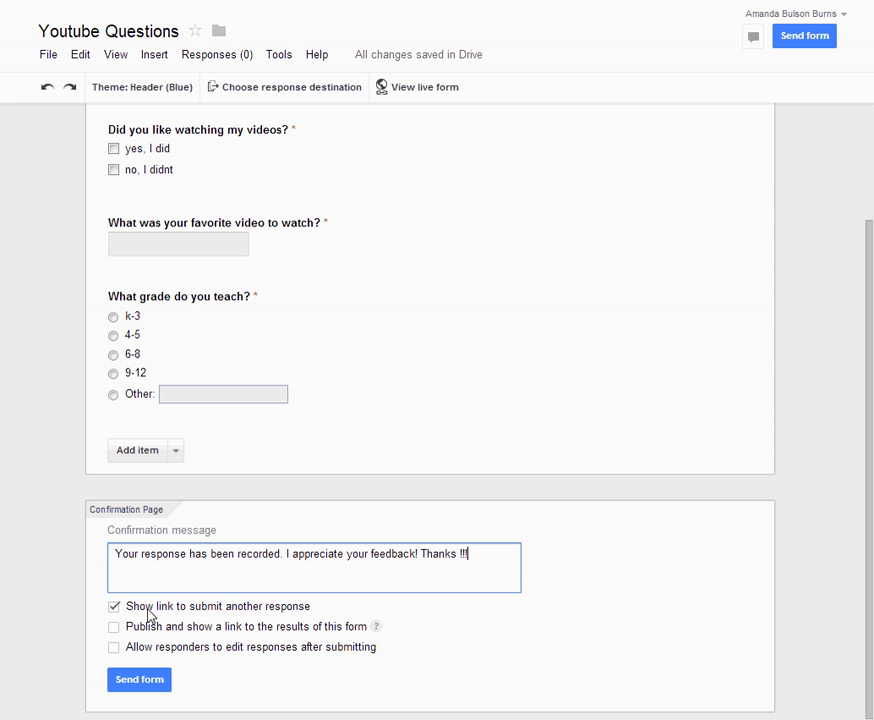
pyautogui.click(114, 607)
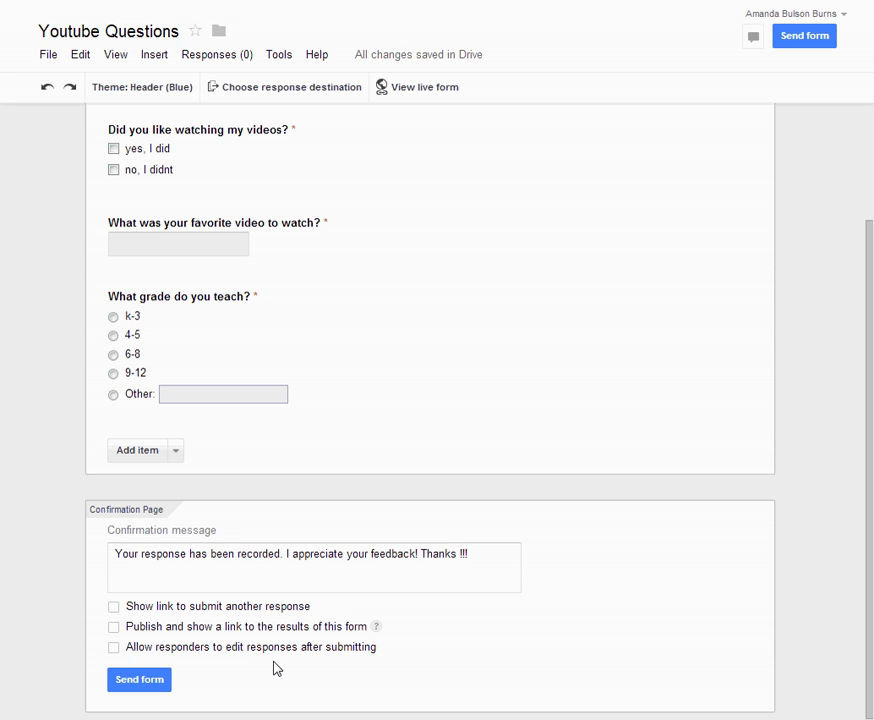
# Step: Open the form's sending options, copy the link to share and close the options
pyautogui.click(151, 684)
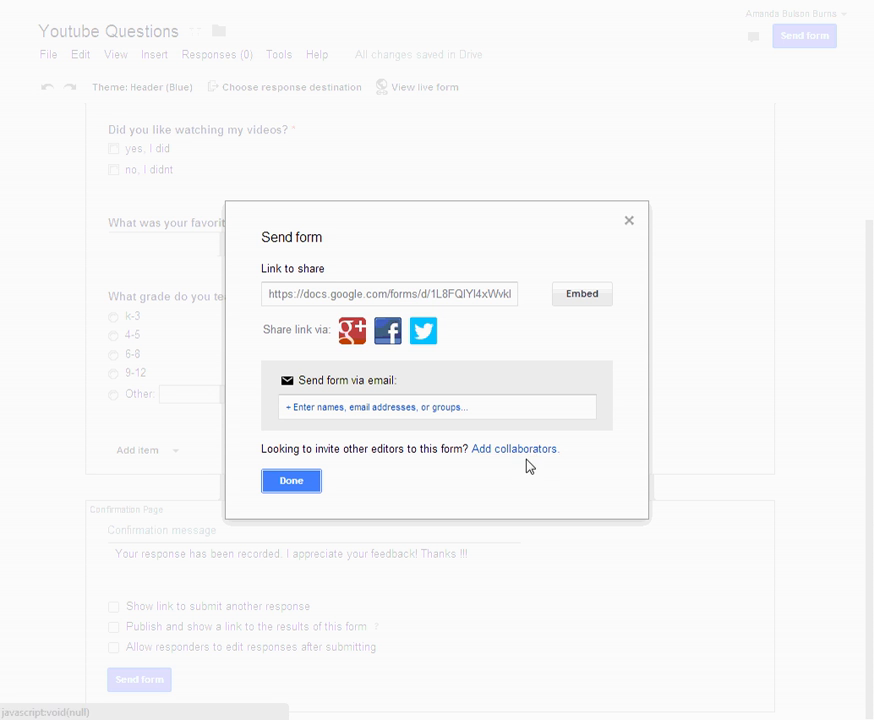
pyautogui.click(337, 297)
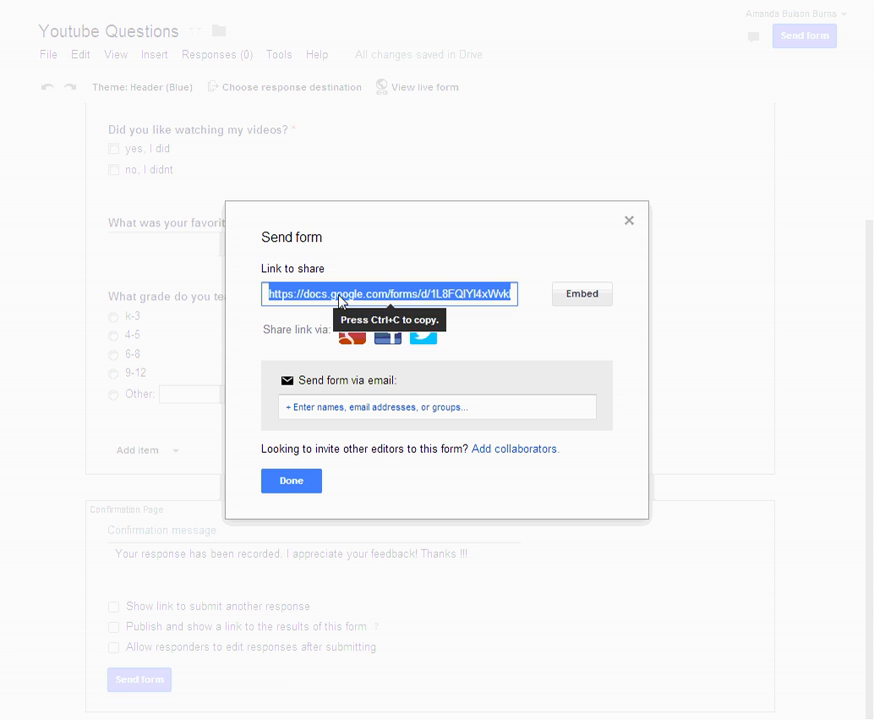
pyautogui.rightClick(339, 299)
pyautogui.click(378, 400)
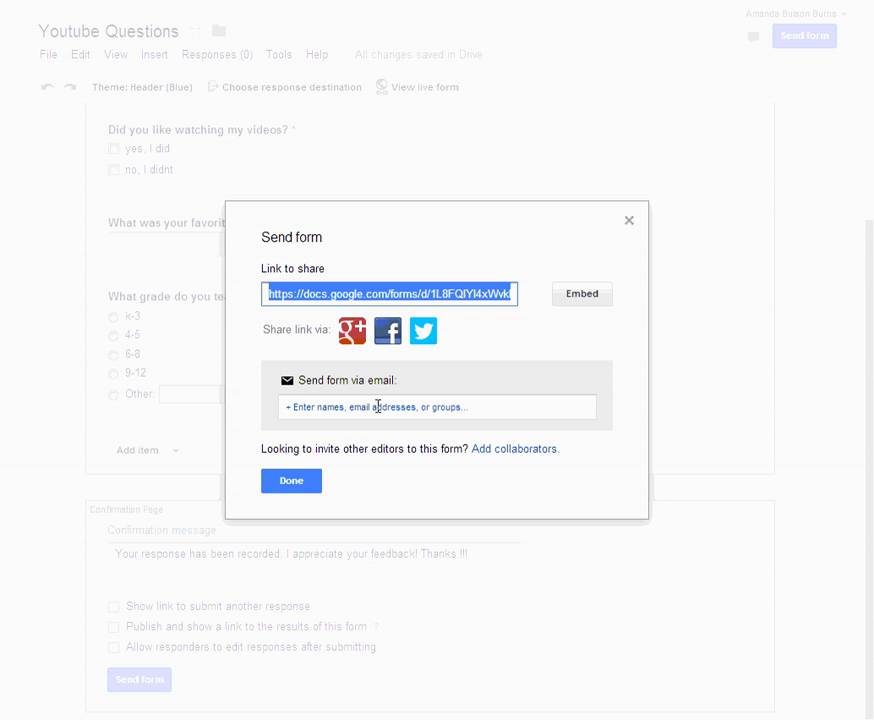
pyautogui.click(291, 482)
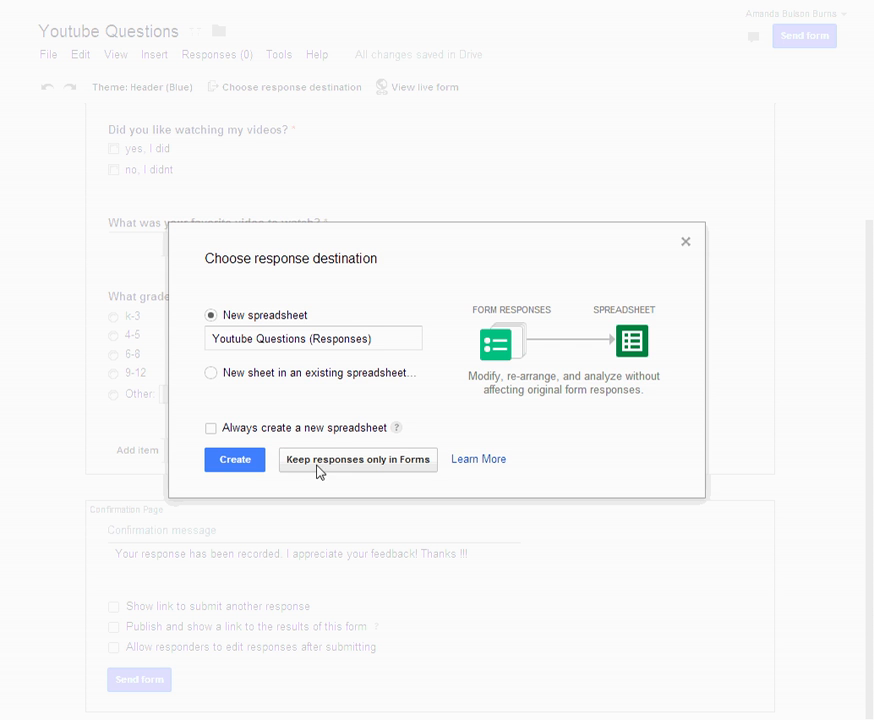
# Step: Create the new spreadsheet "Youtube Questions (Responses)" as the response destination and view the live form
pyautogui.click(231, 462)
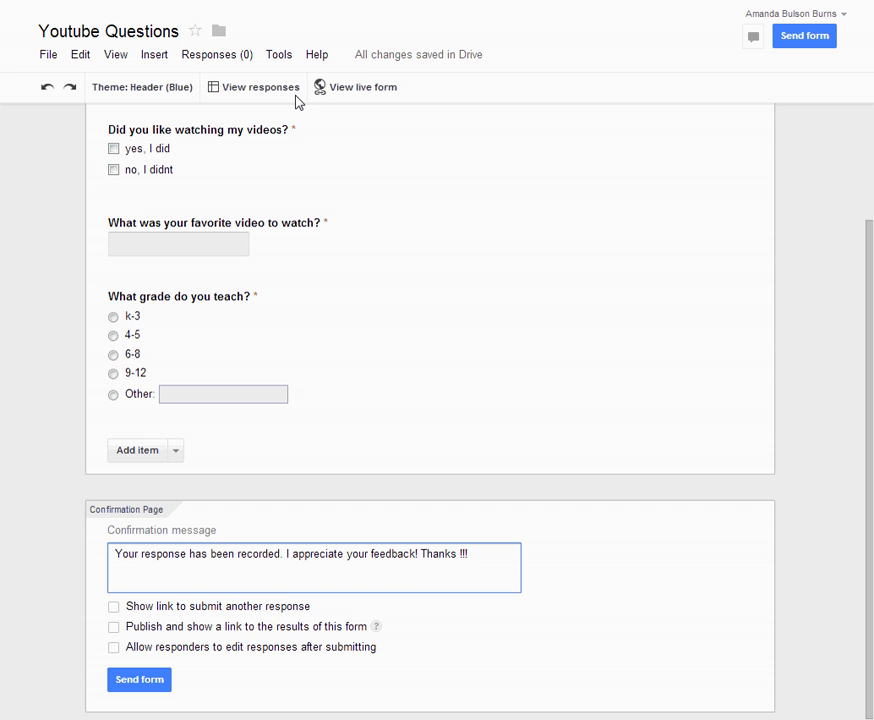
pyautogui.click(357, 93)
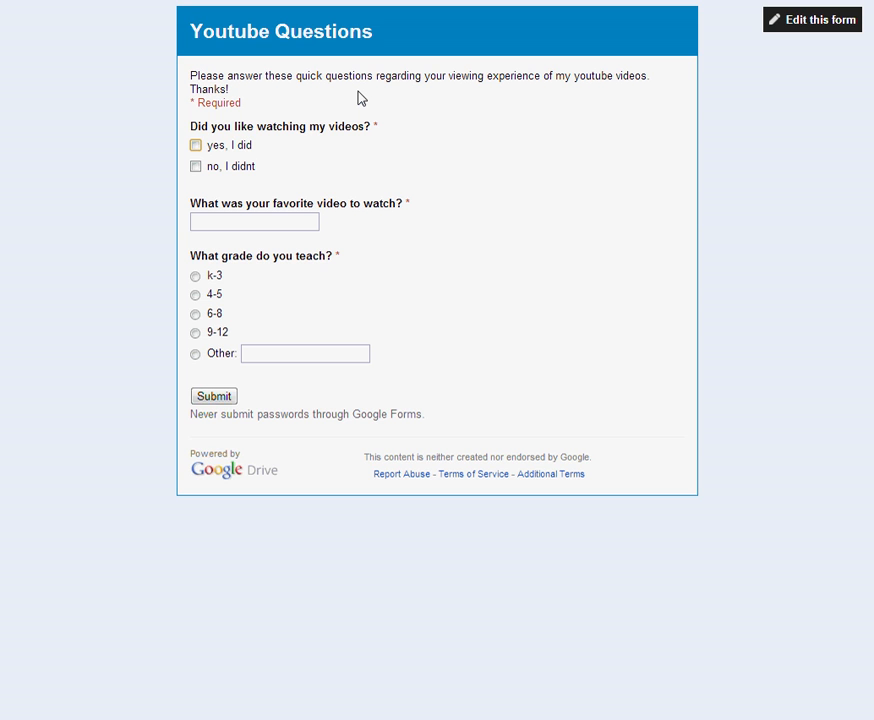